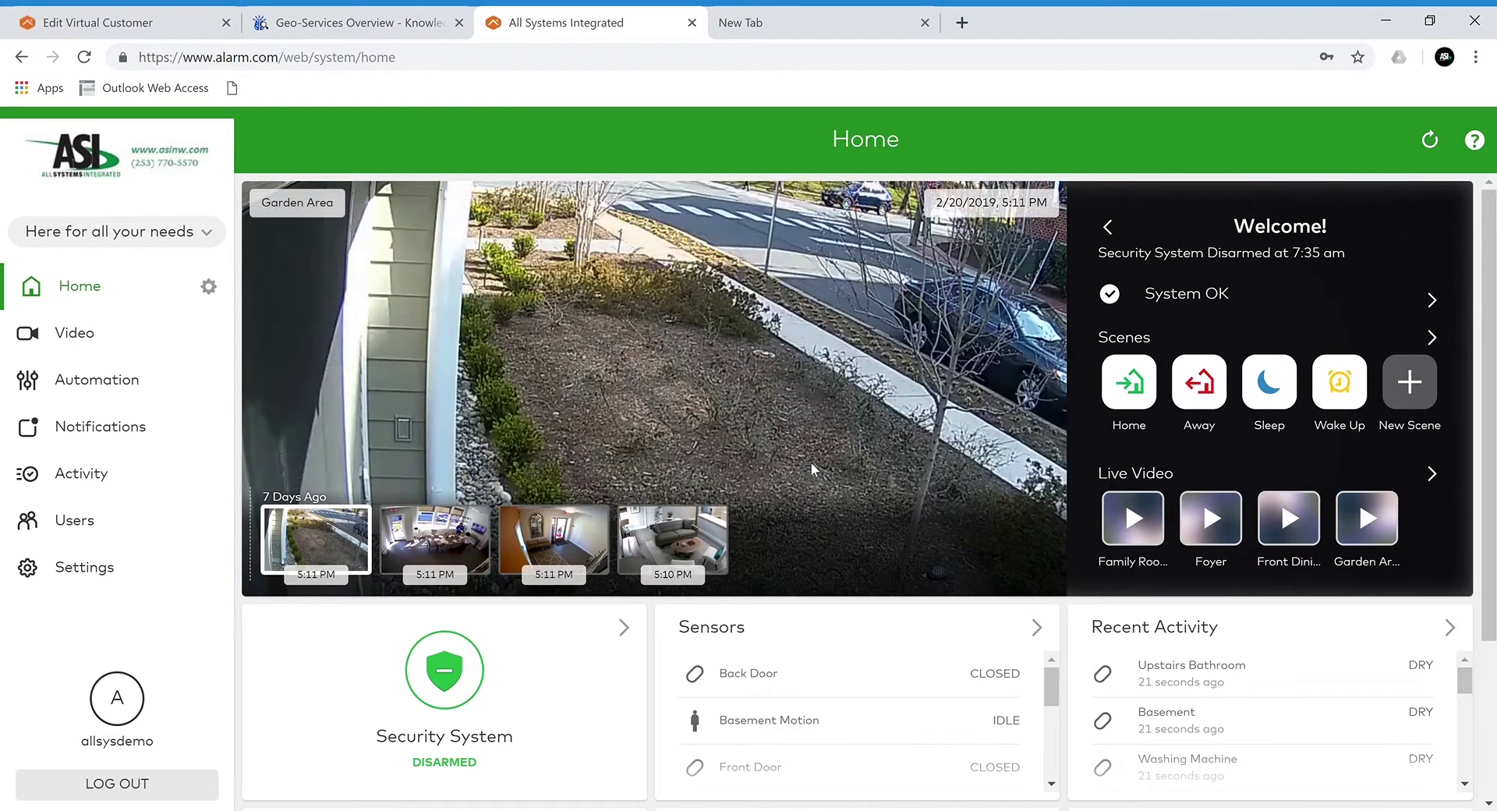
Arm the security system in Away mode from the Home dashboard and disarm it again
scroll(813, 468, down, 1)
scroll(1025, 614, down, 2)
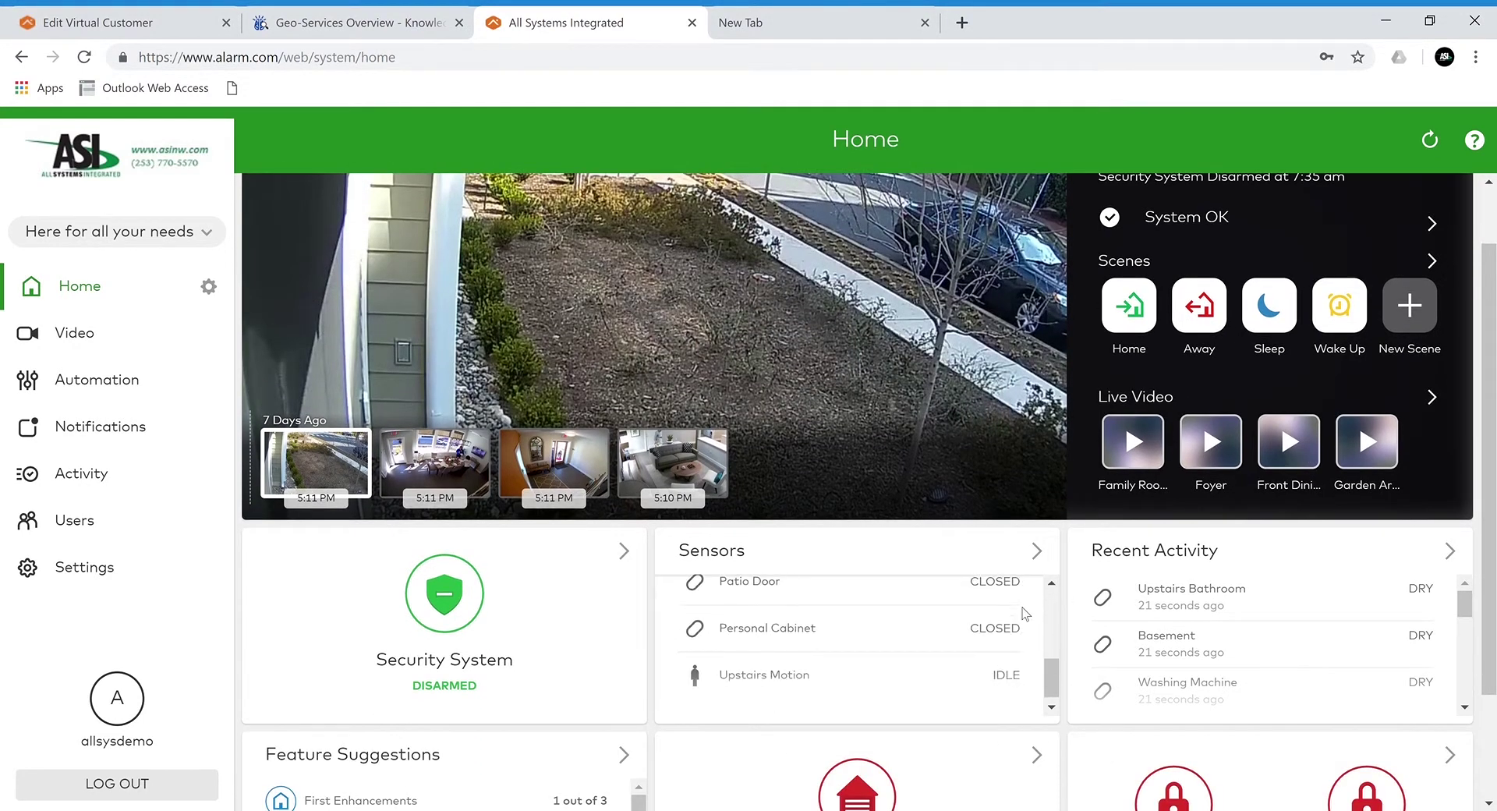
drag(1061, 603, 1069, 56)
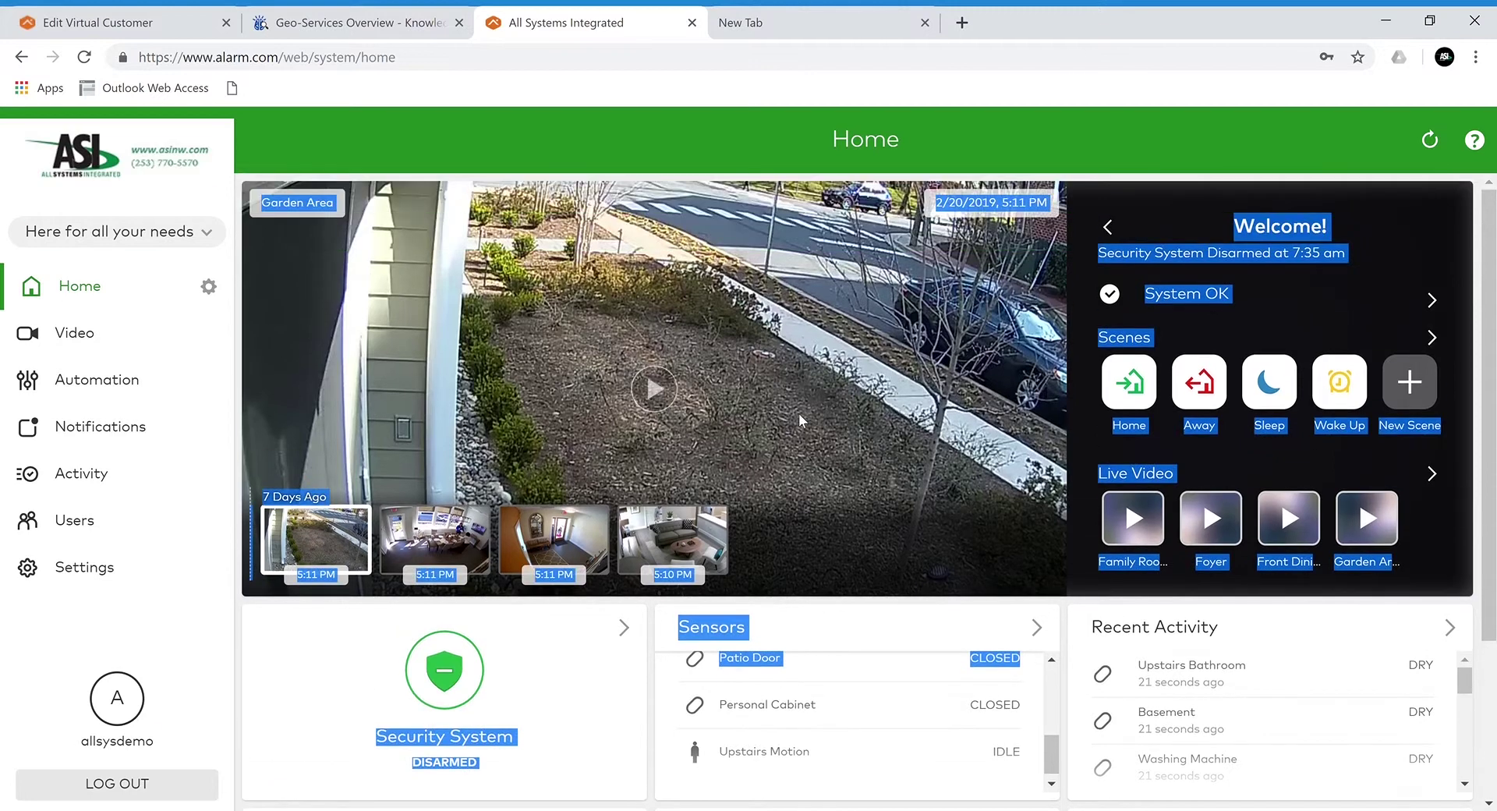
scroll(799, 421, down, 3)
click(645, 488)
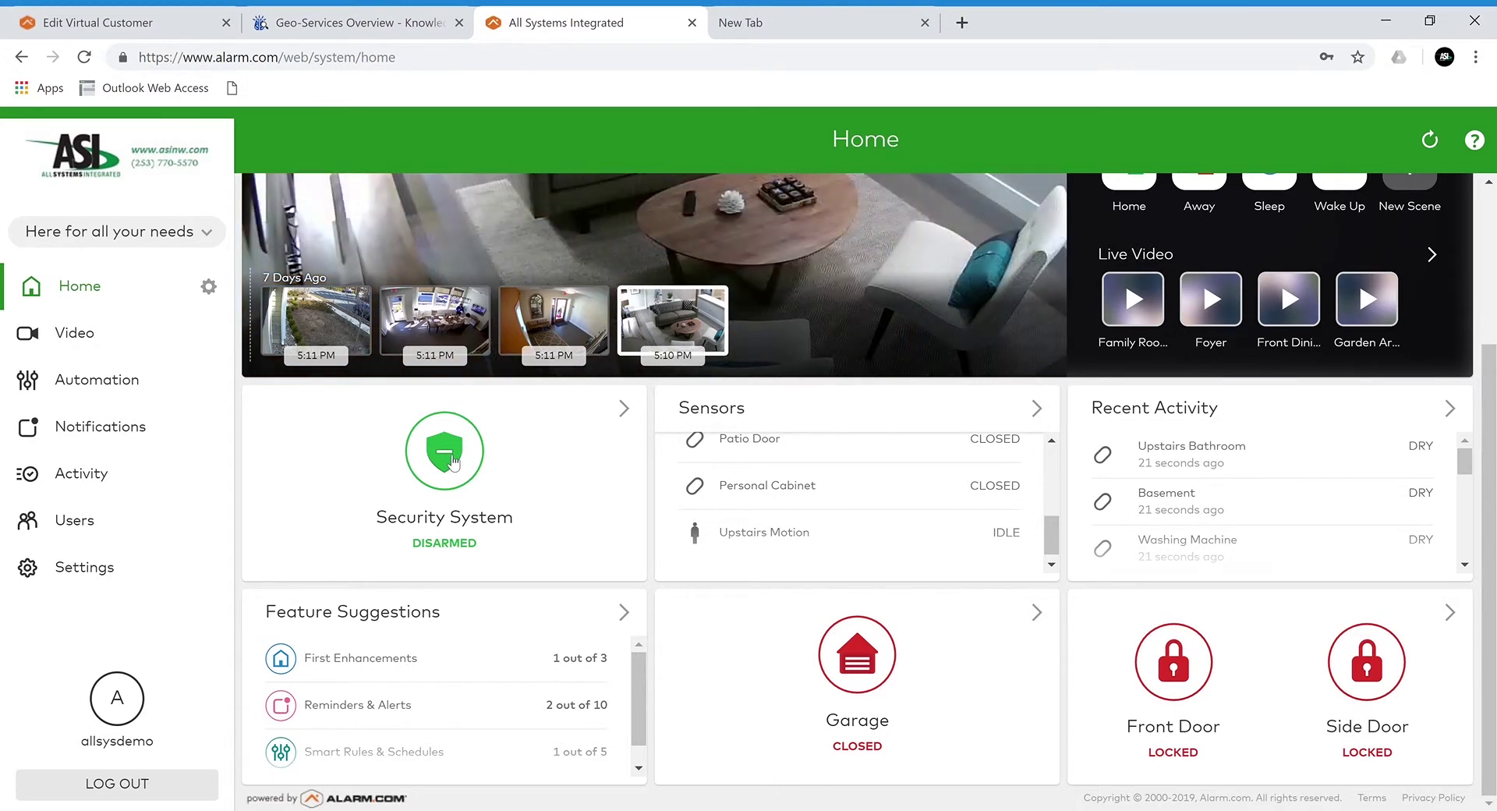
click(452, 461)
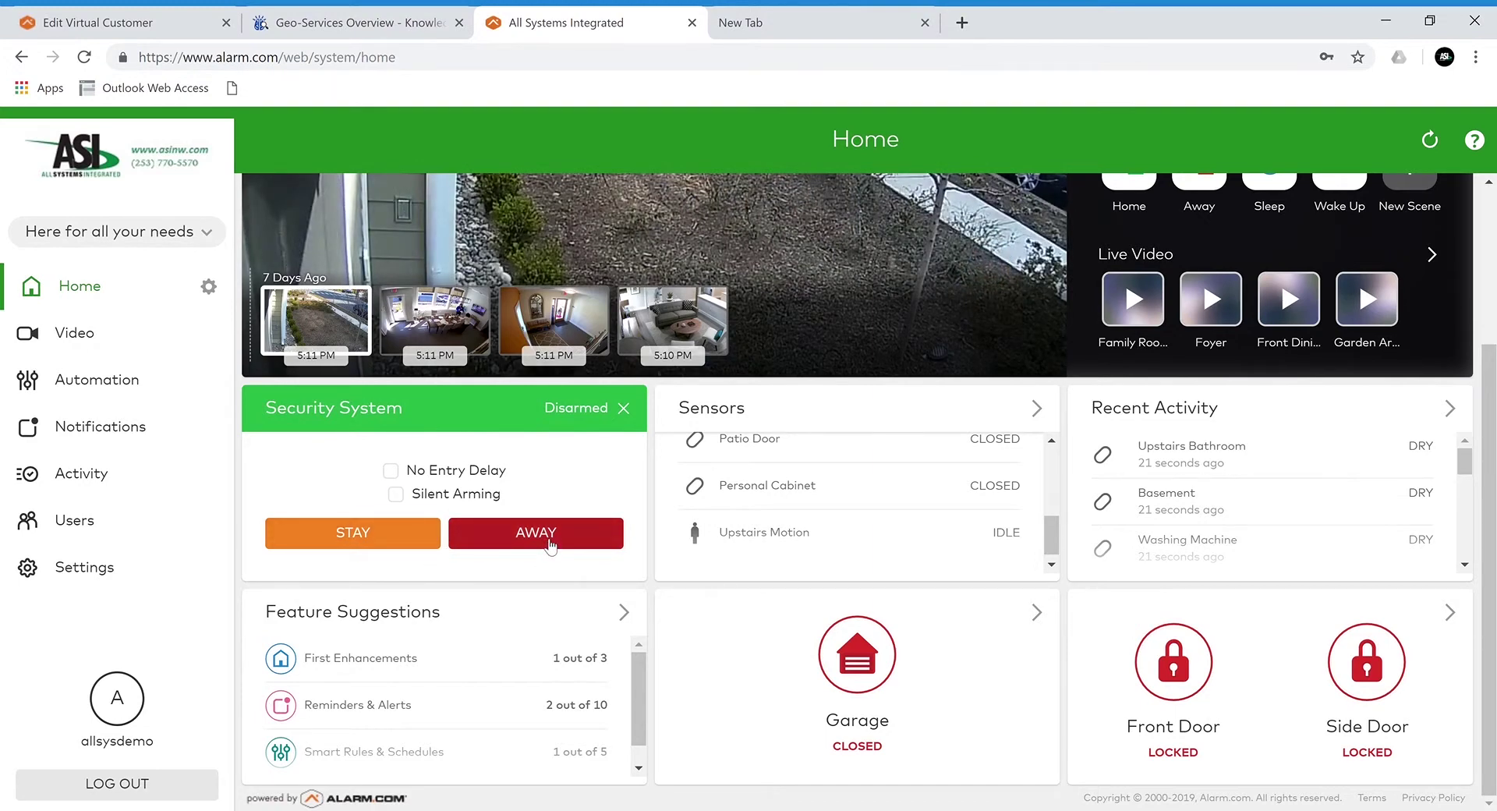
click(545, 538)
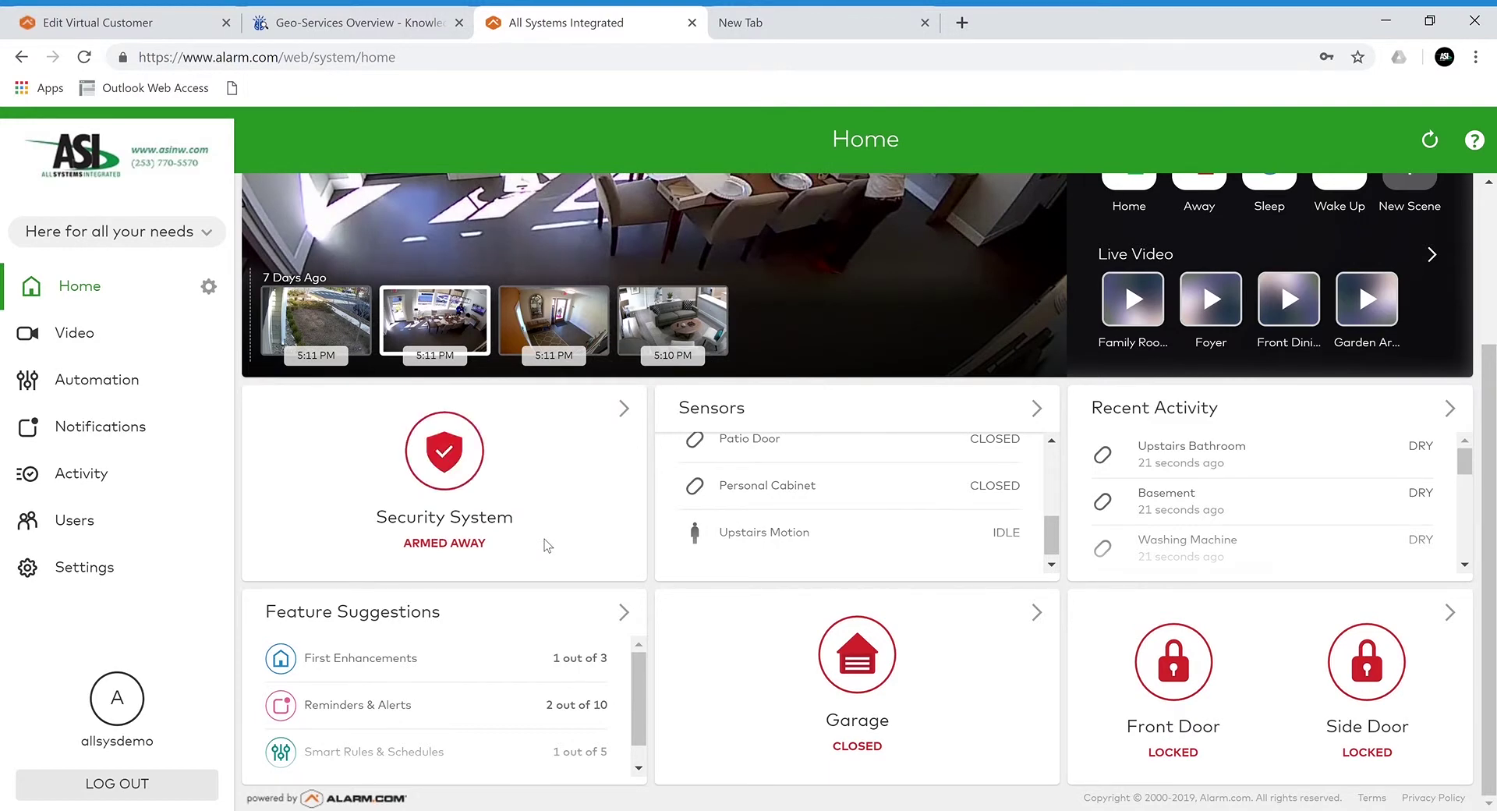
click(438, 444)
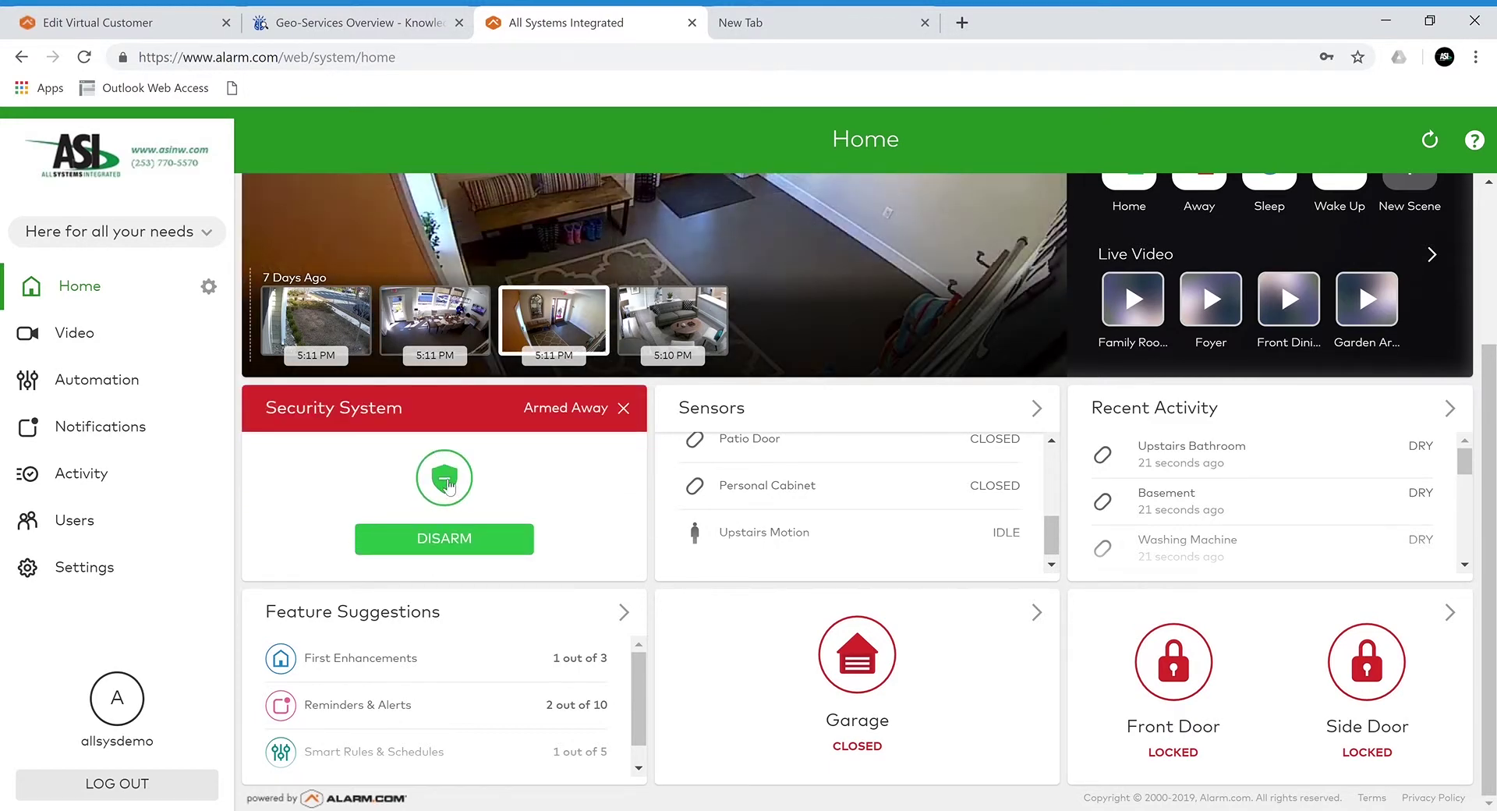
click(449, 538)
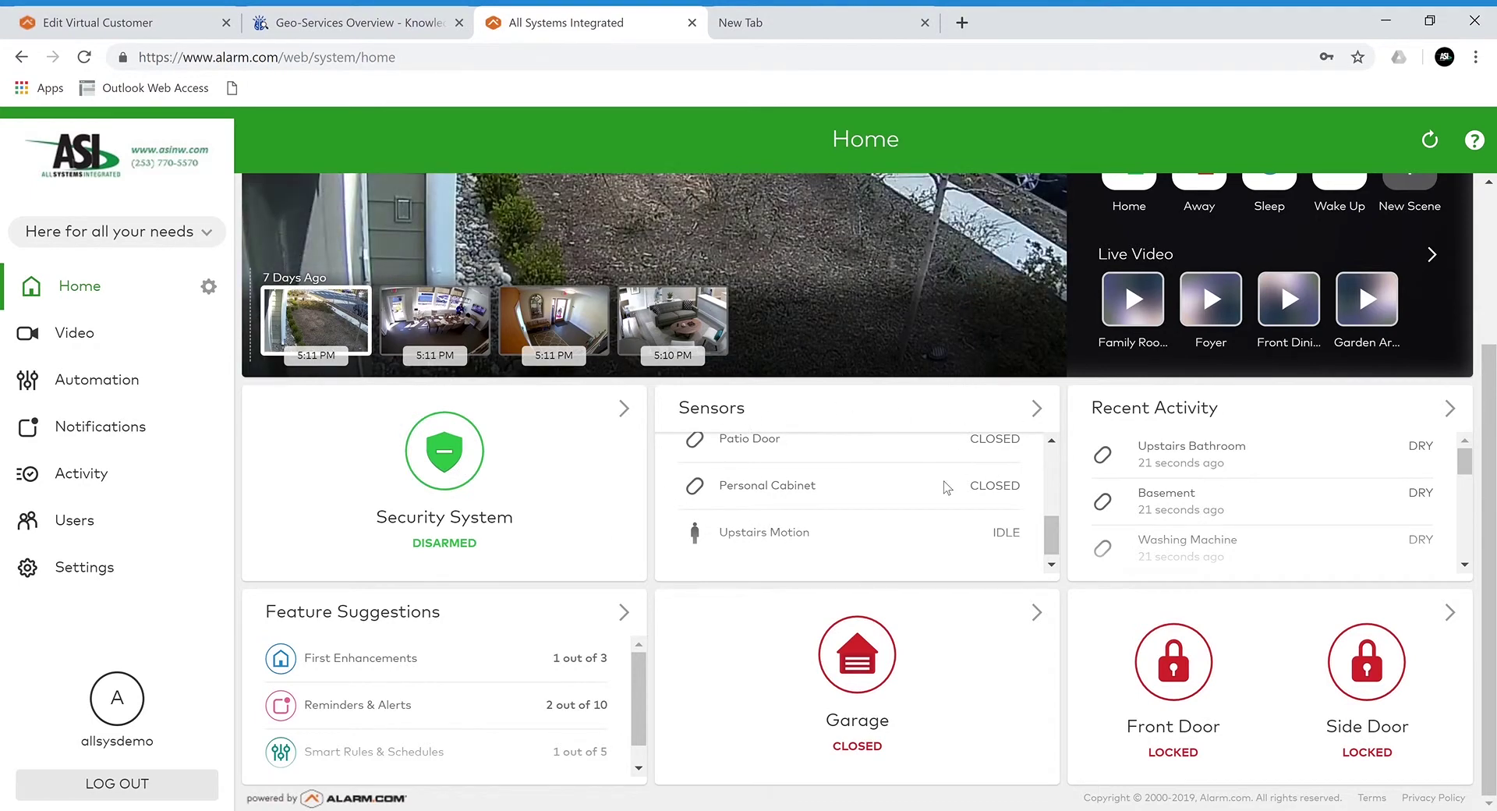
Look through the sensor and recent activity lists, and open the garage door
scroll(947, 487, up, 5)
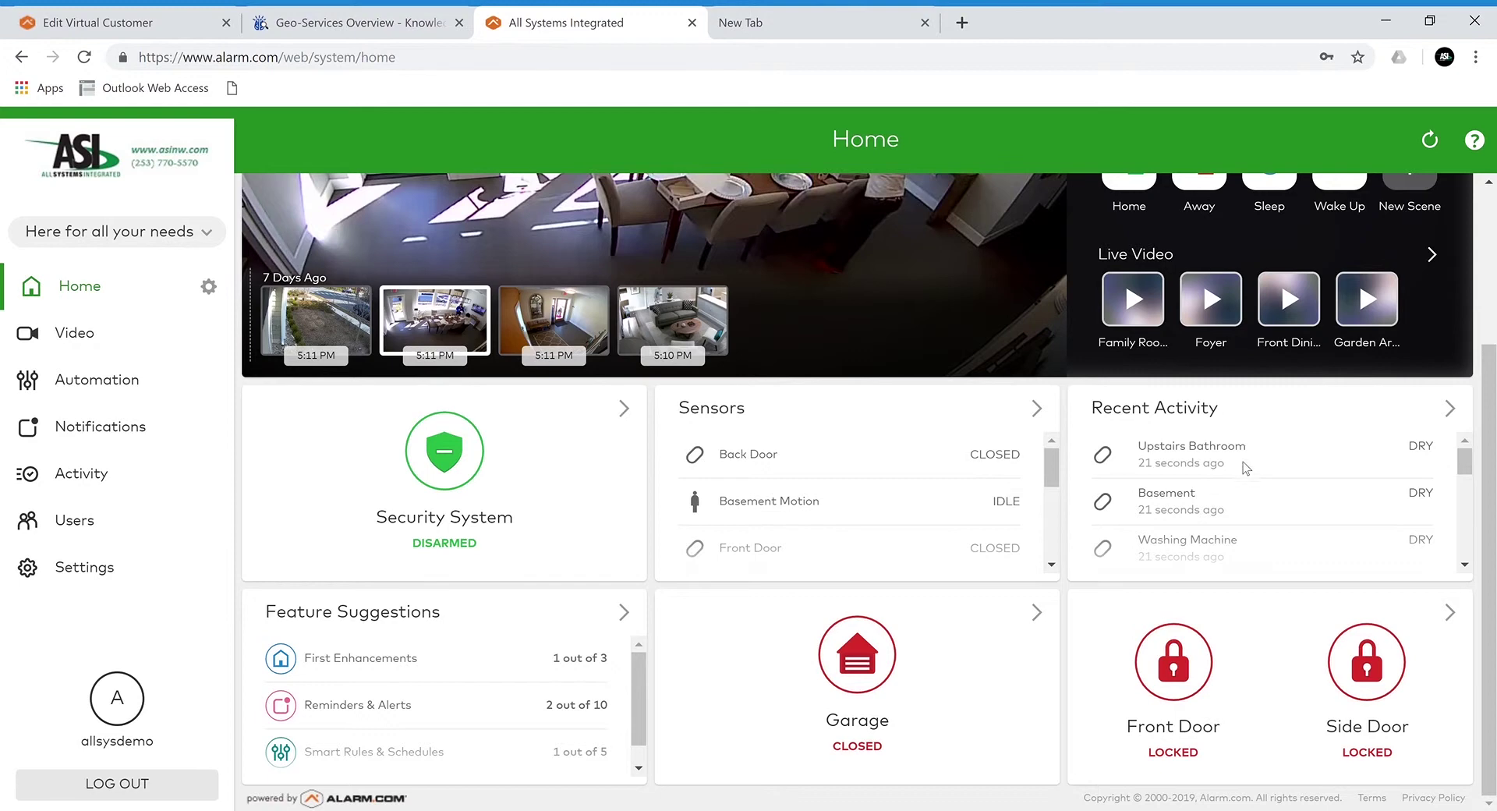
scroll(1242, 461, down, 2)
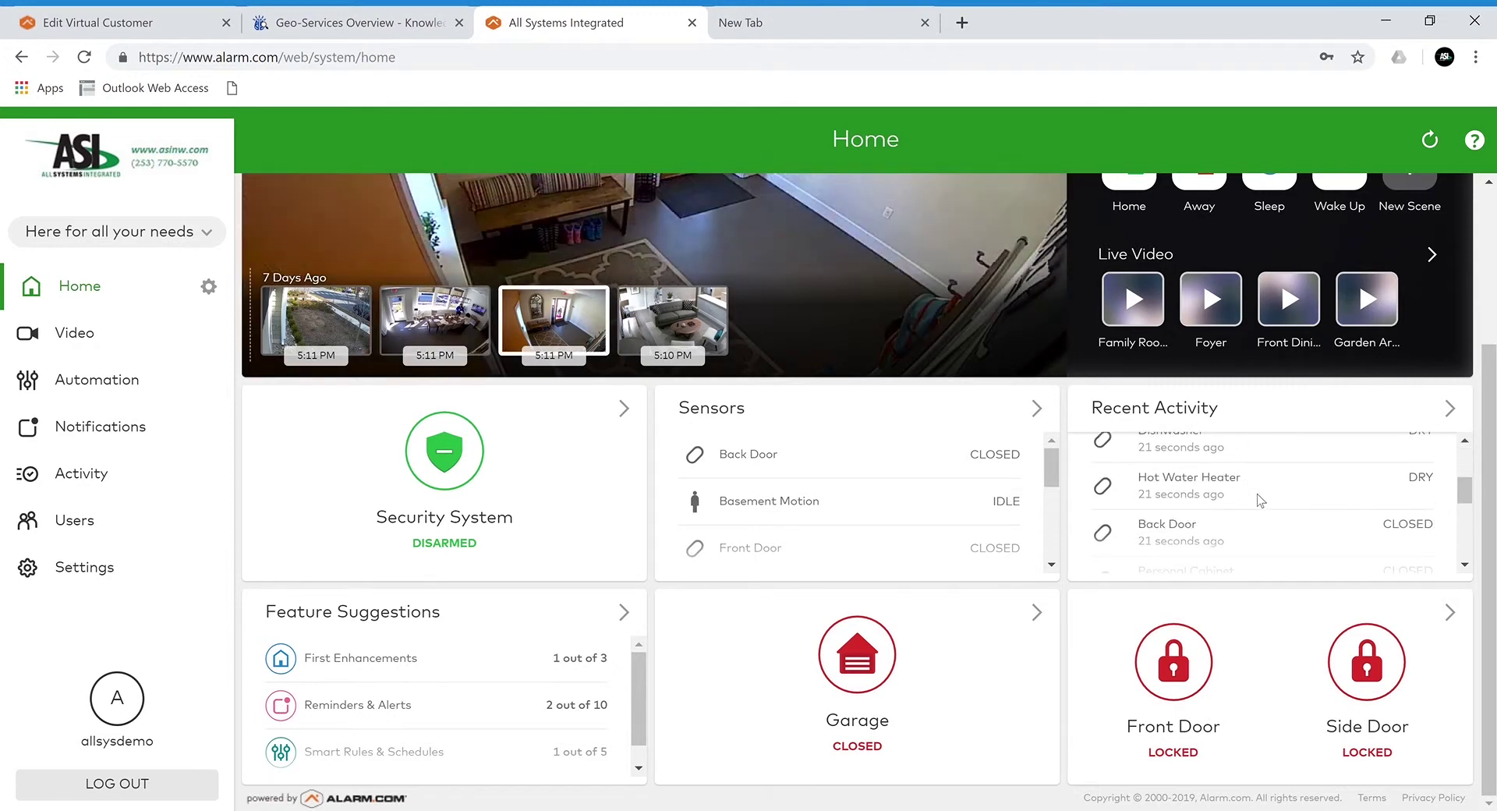
scroll(1260, 499, down, 5)
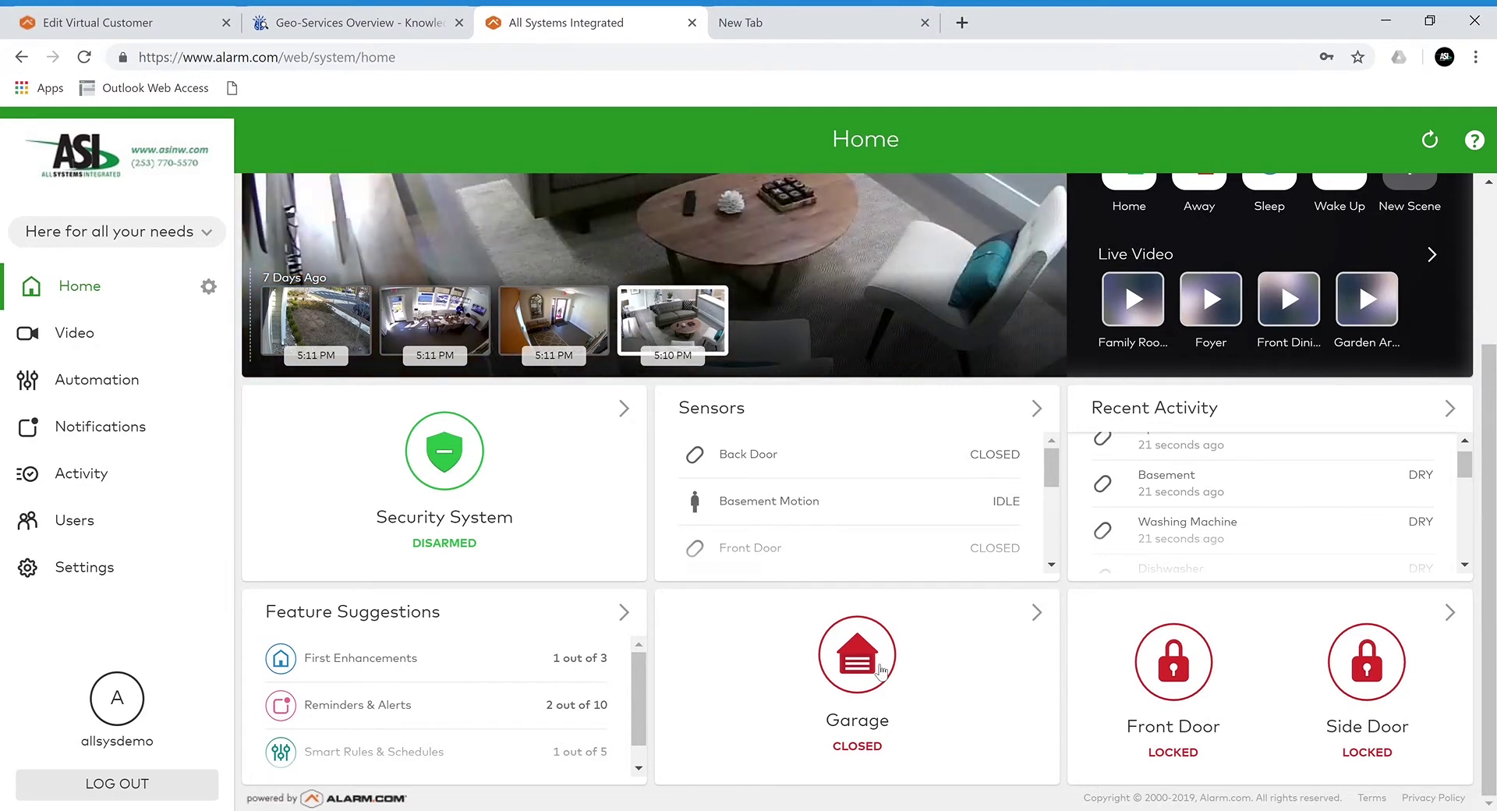
click(880, 669)
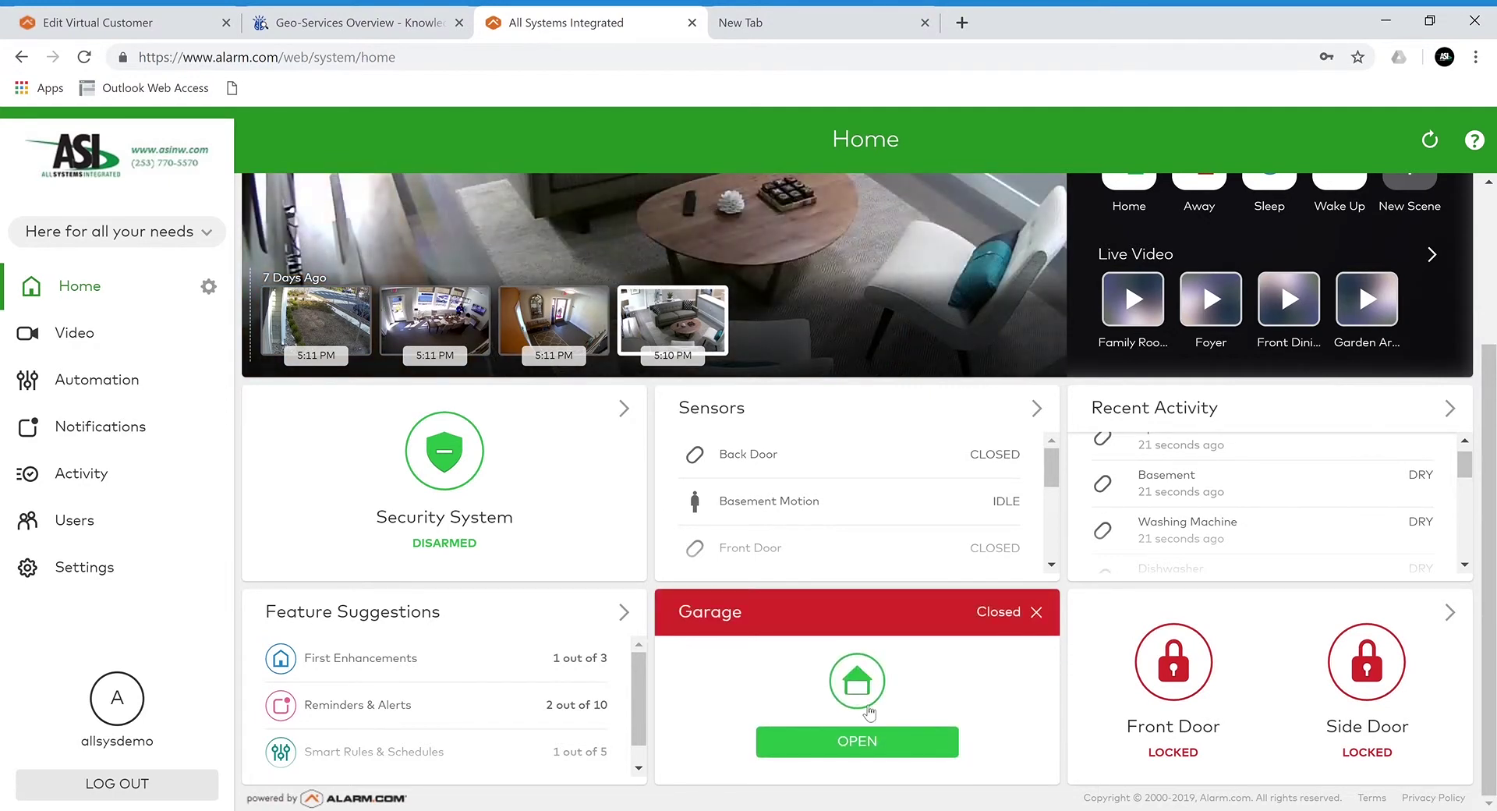
click(866, 741)
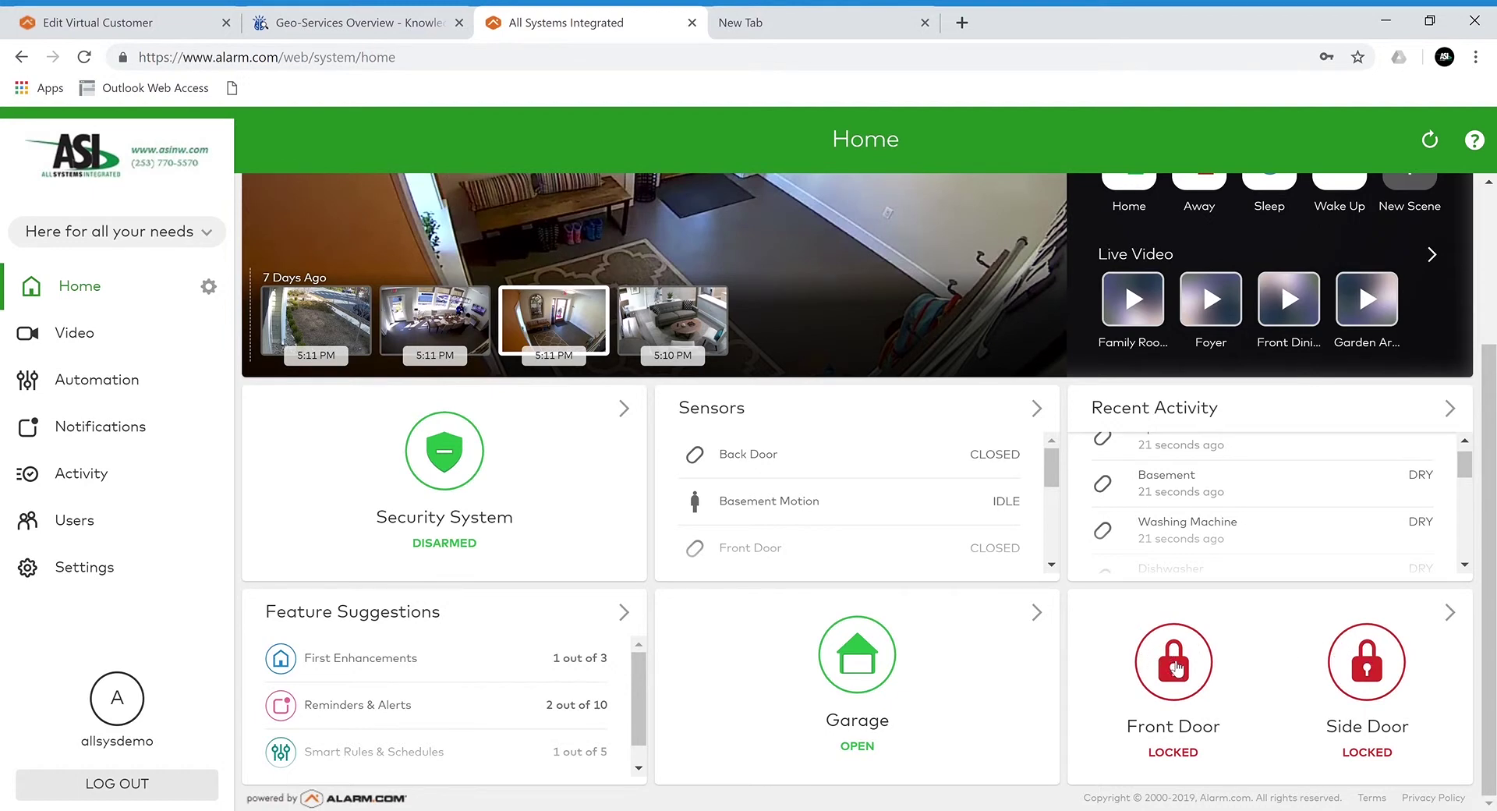
Unlock the front door from the Home dashboard and lock it again
click(1179, 668)
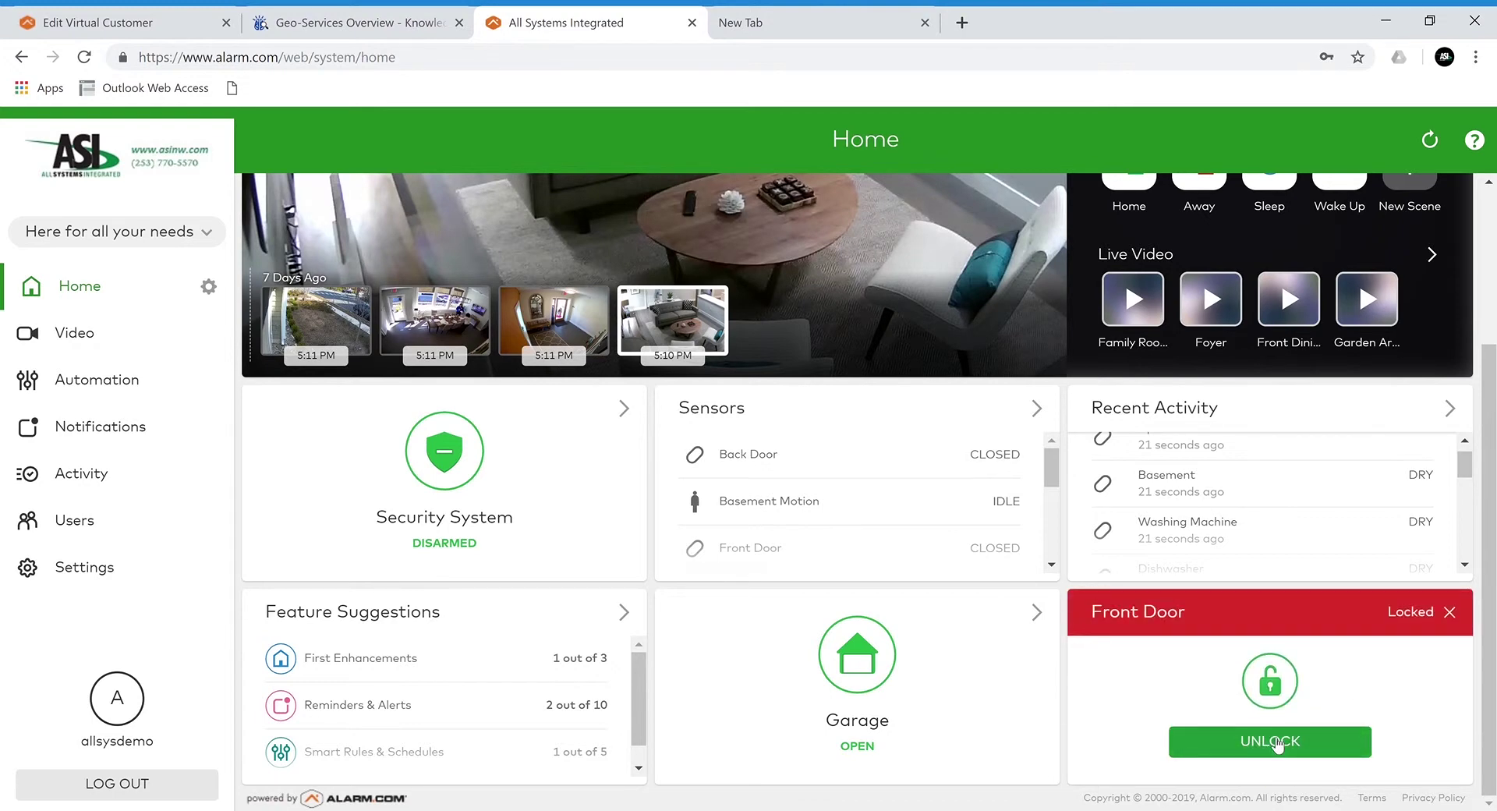
click(1275, 743)
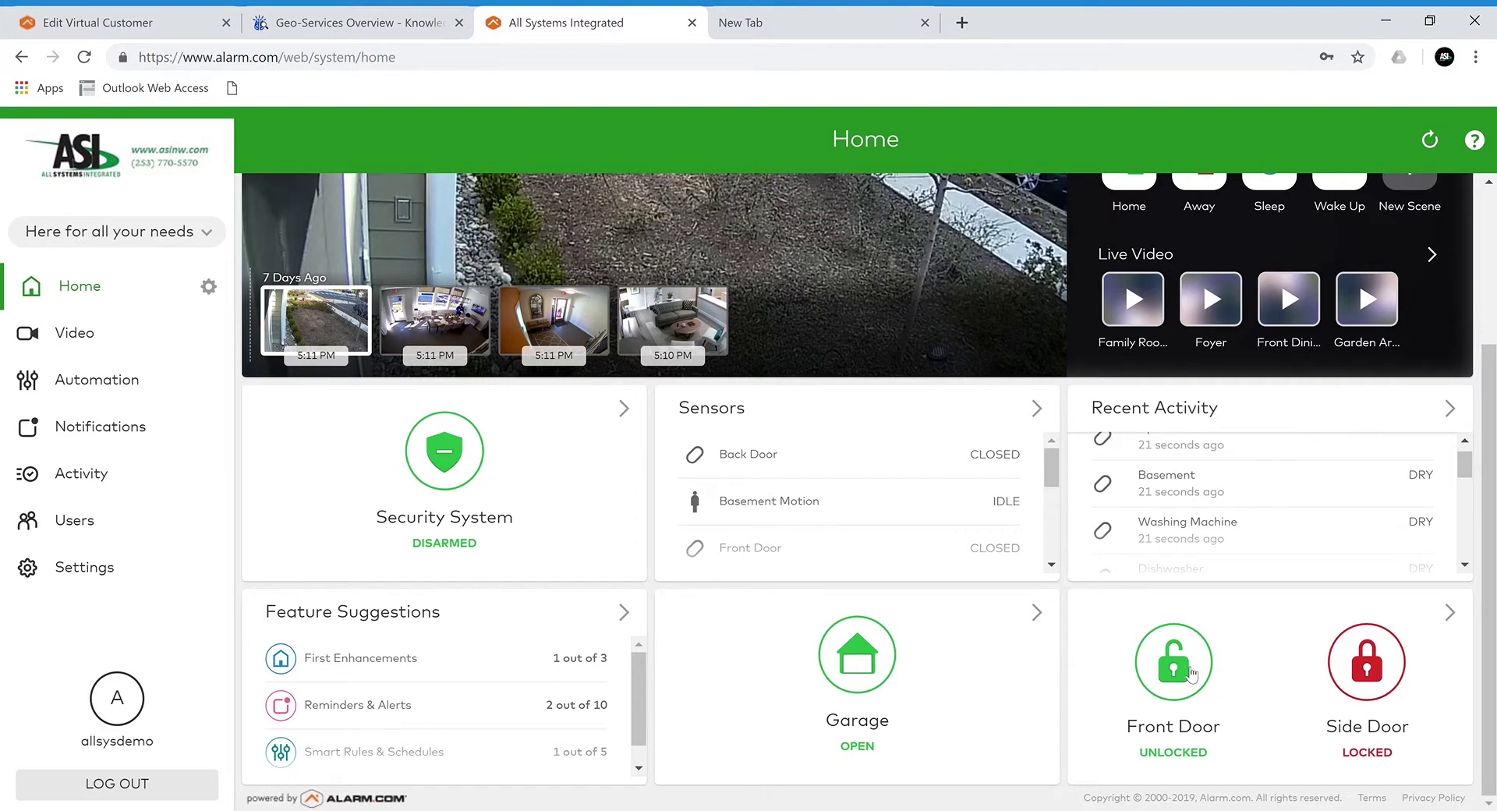
click(1189, 672)
click(1271, 742)
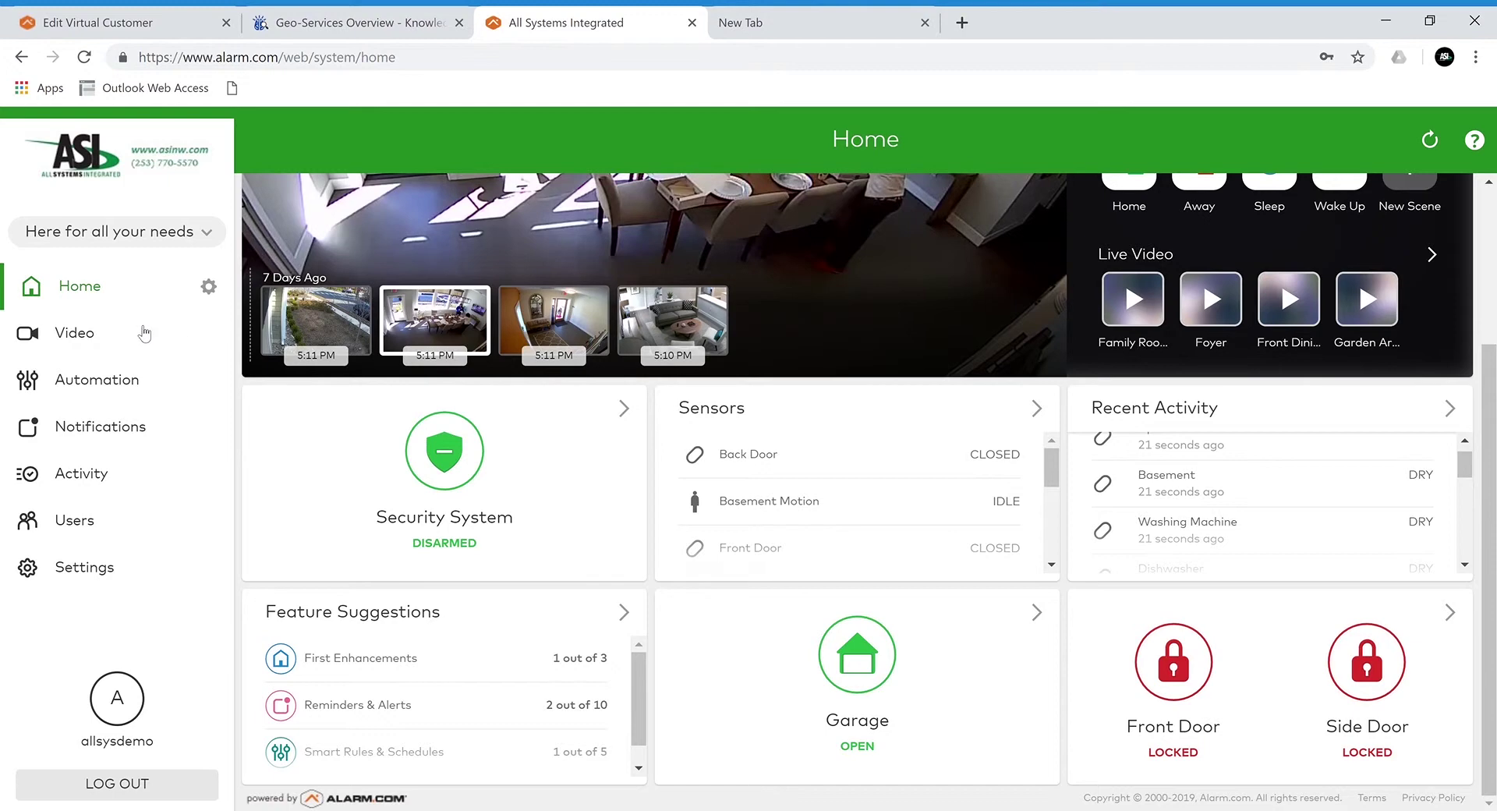
Look through the Video section's live video, saved video clips, recording rules and settings pages
click(126, 333)
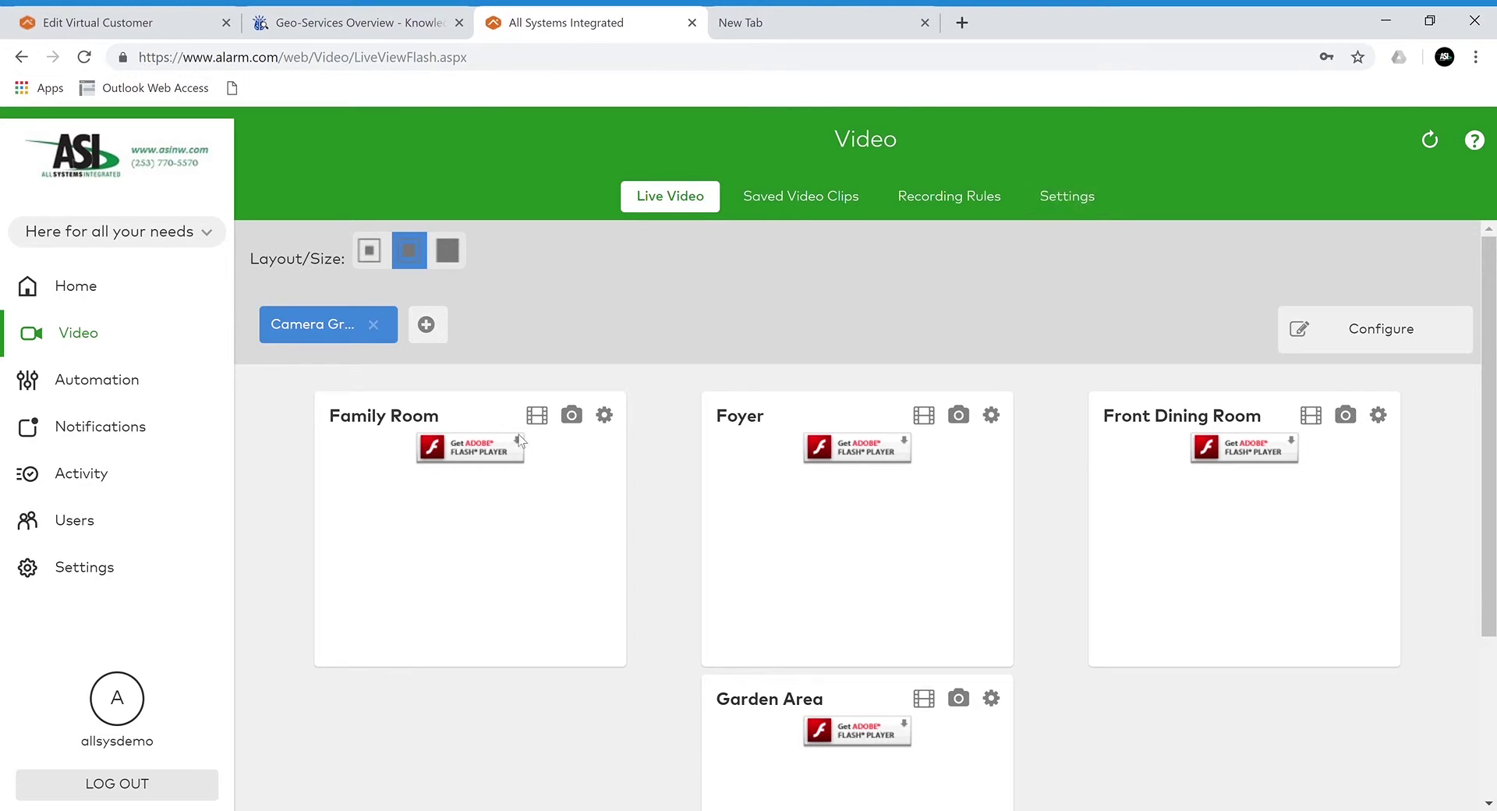
click(804, 201)
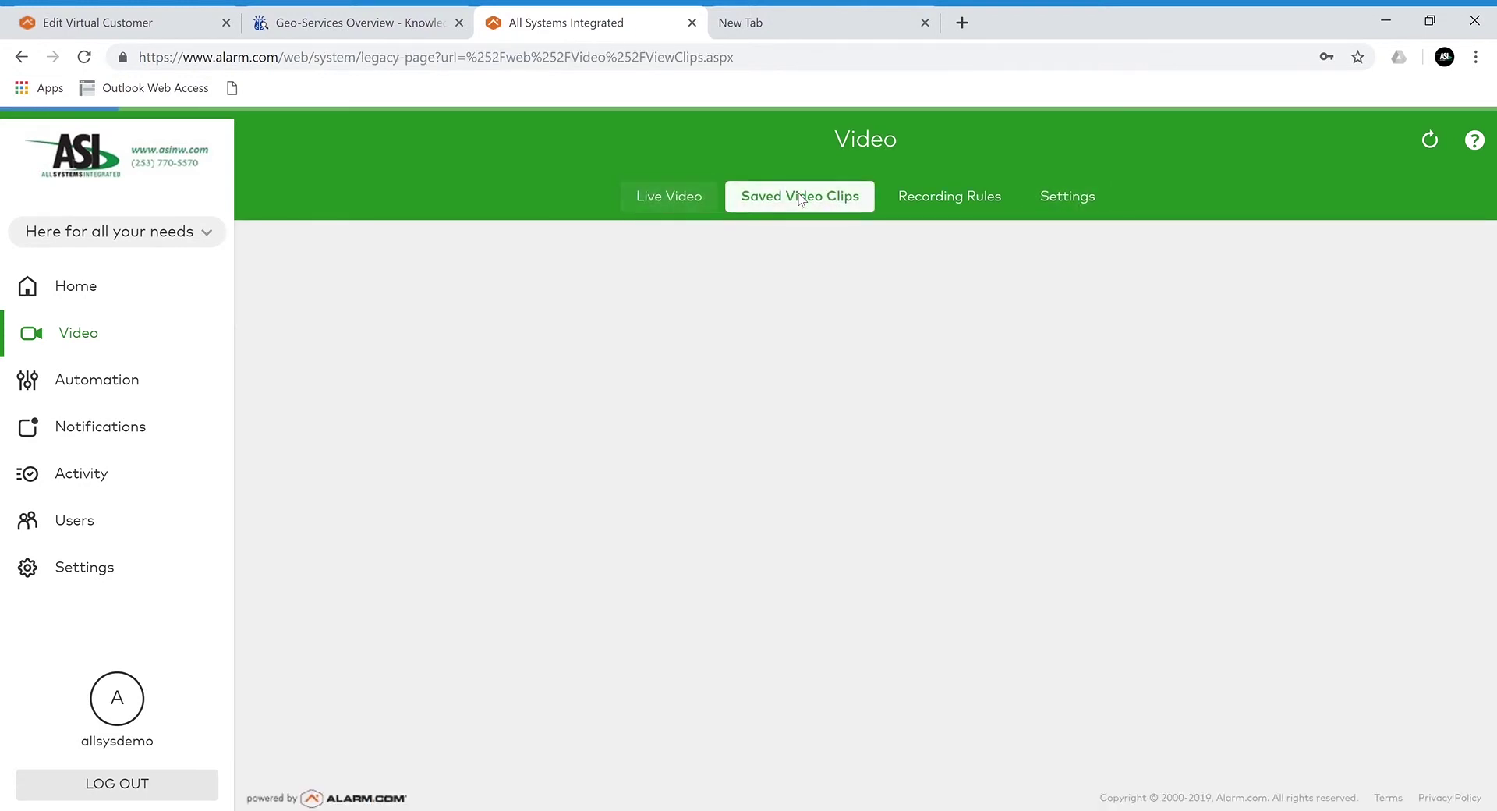
click(1002, 200)
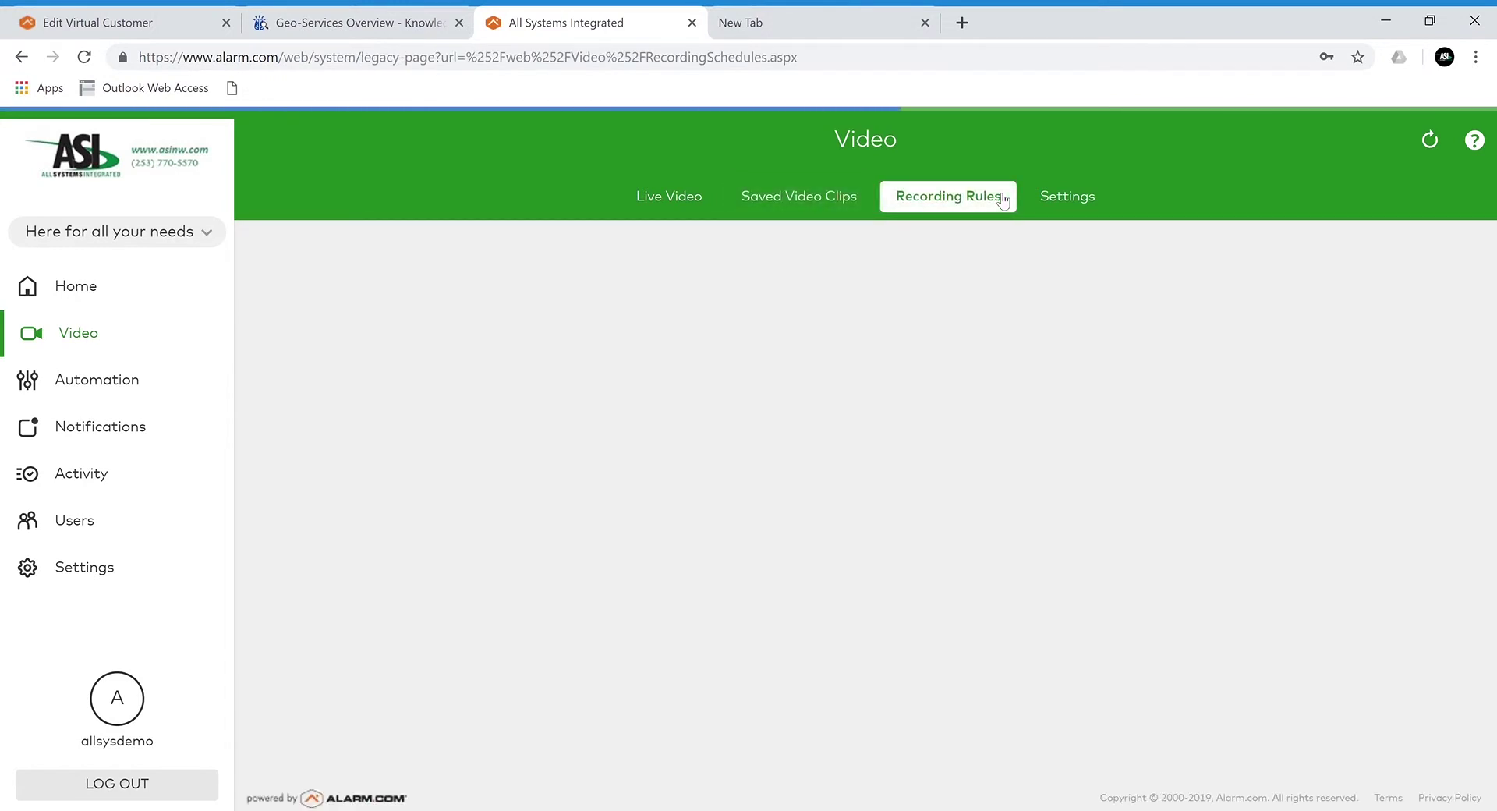
click(1063, 202)
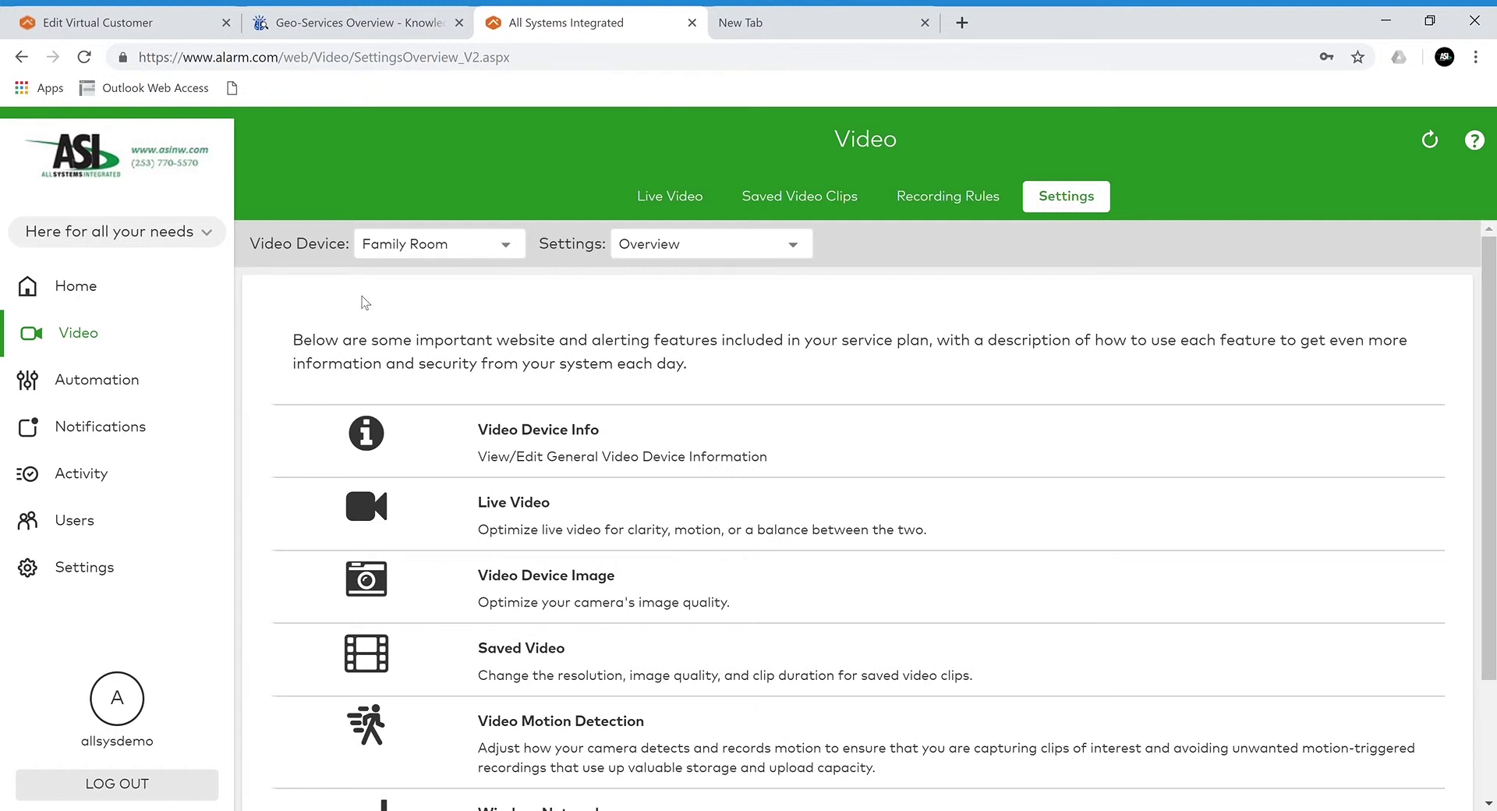
Examine the security system, door and garage actions in the Home automation scene, and leave it without saving
click(94, 382)
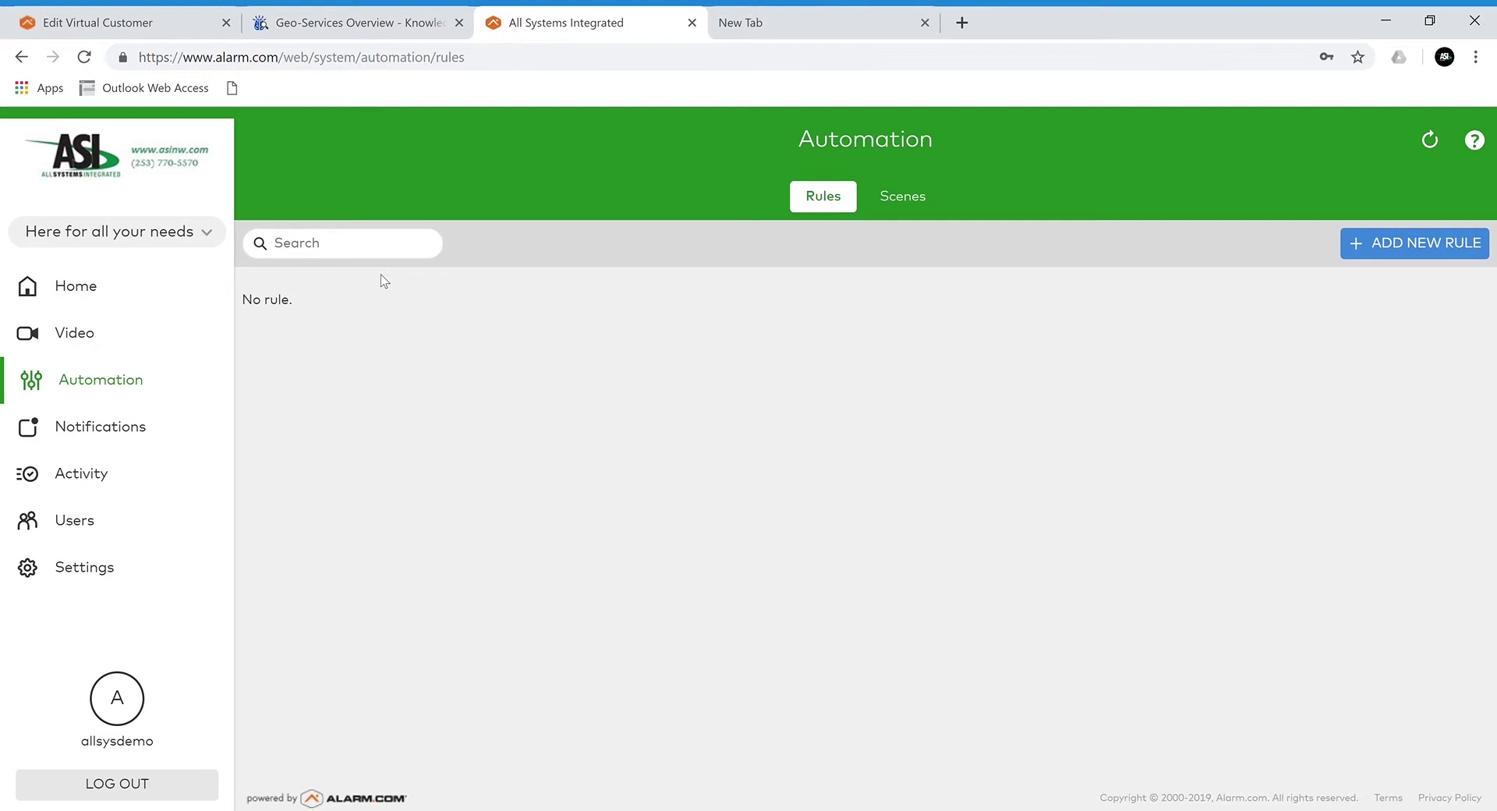
click(904, 204)
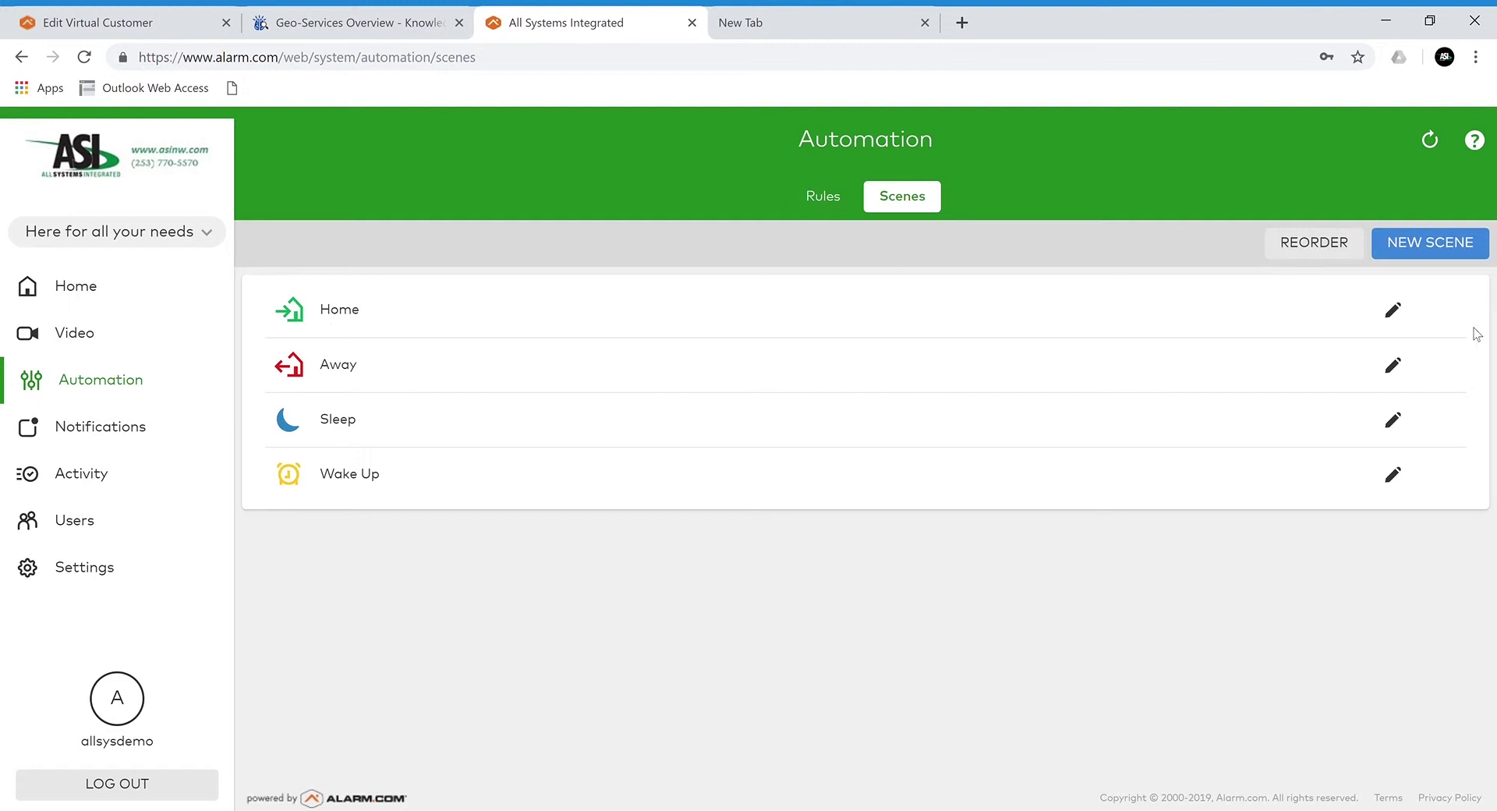
click(1392, 310)
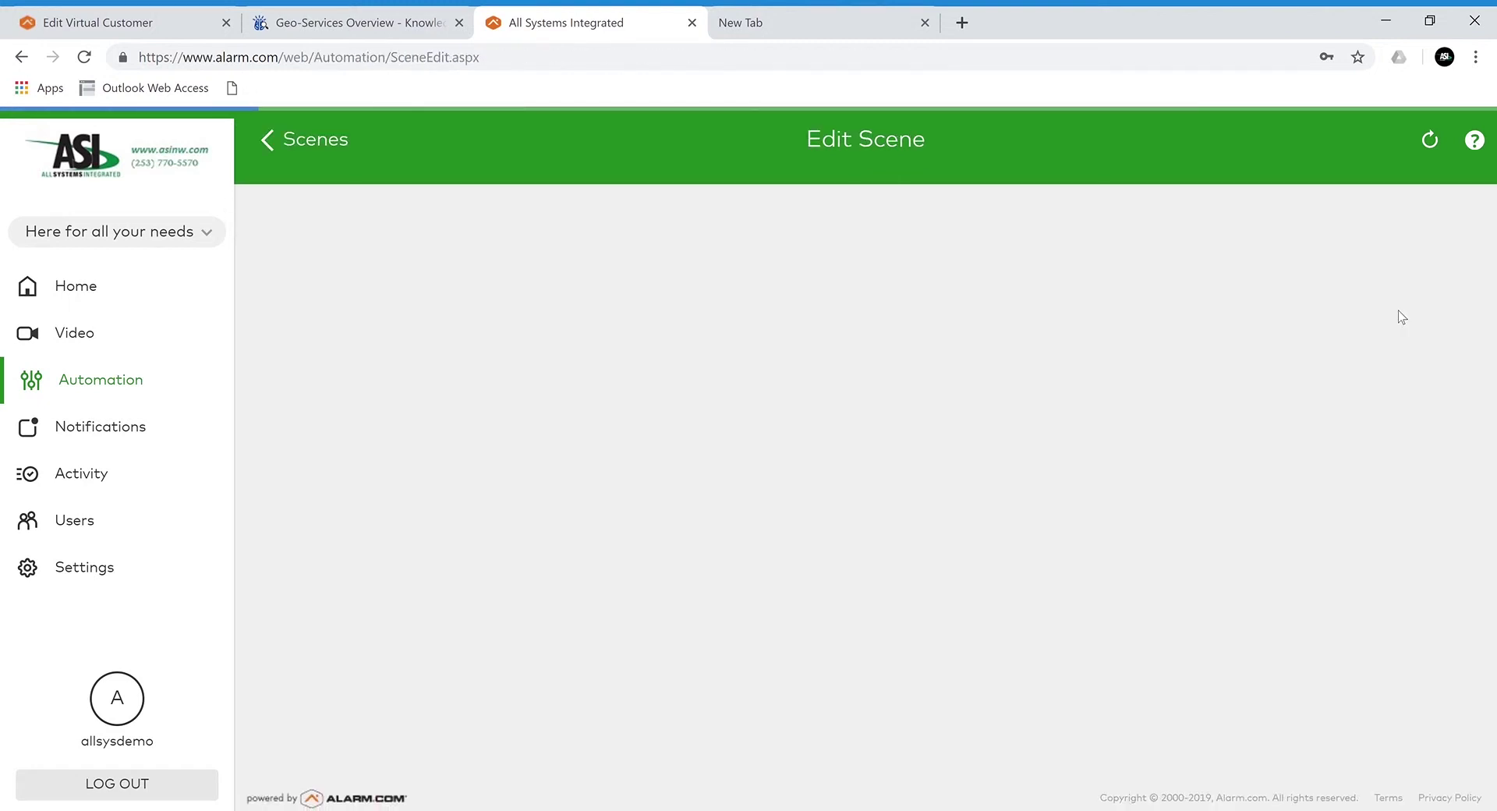
scroll(609, 276, down, 1)
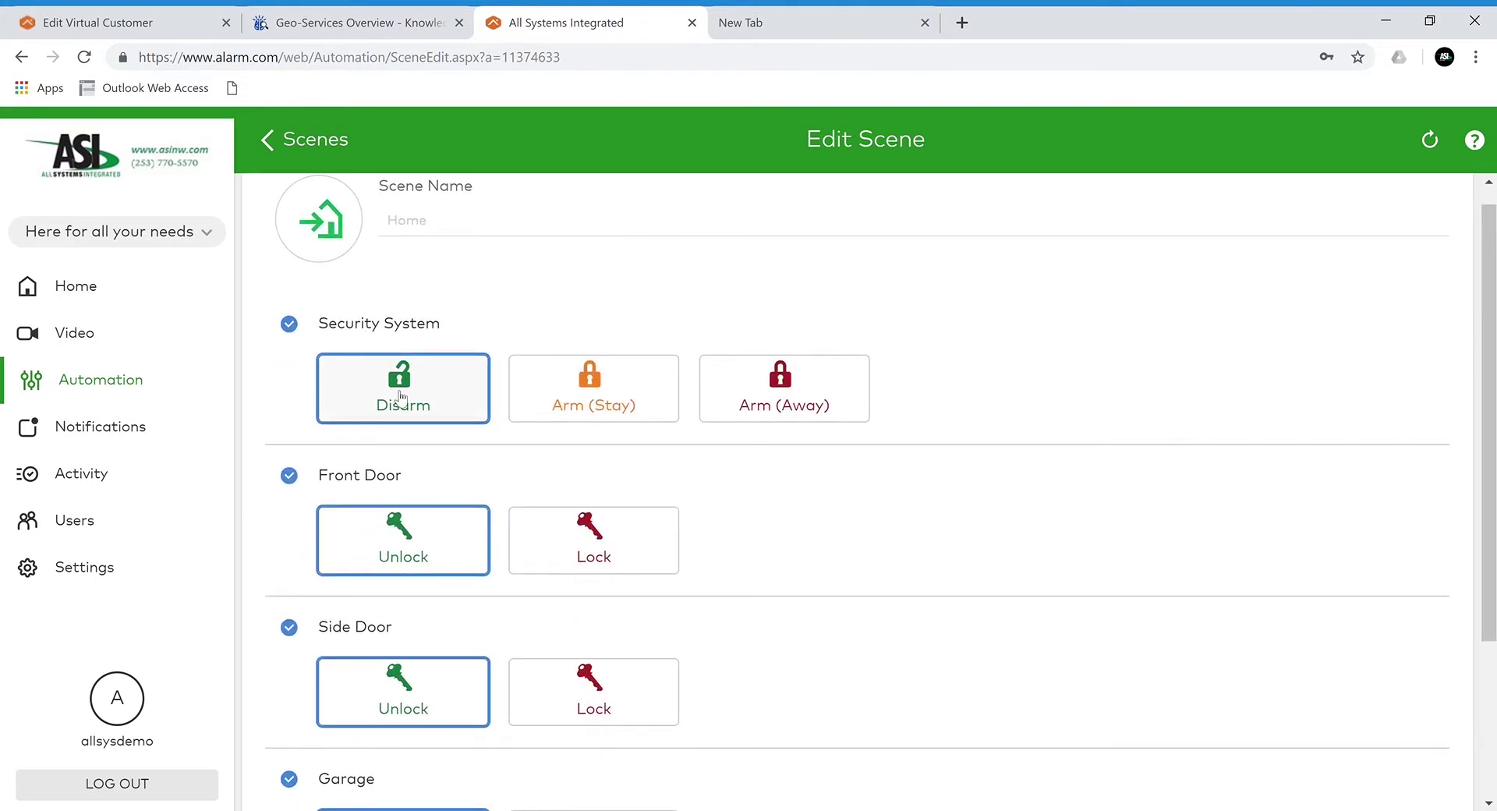
scroll(451, 584, down, 1)
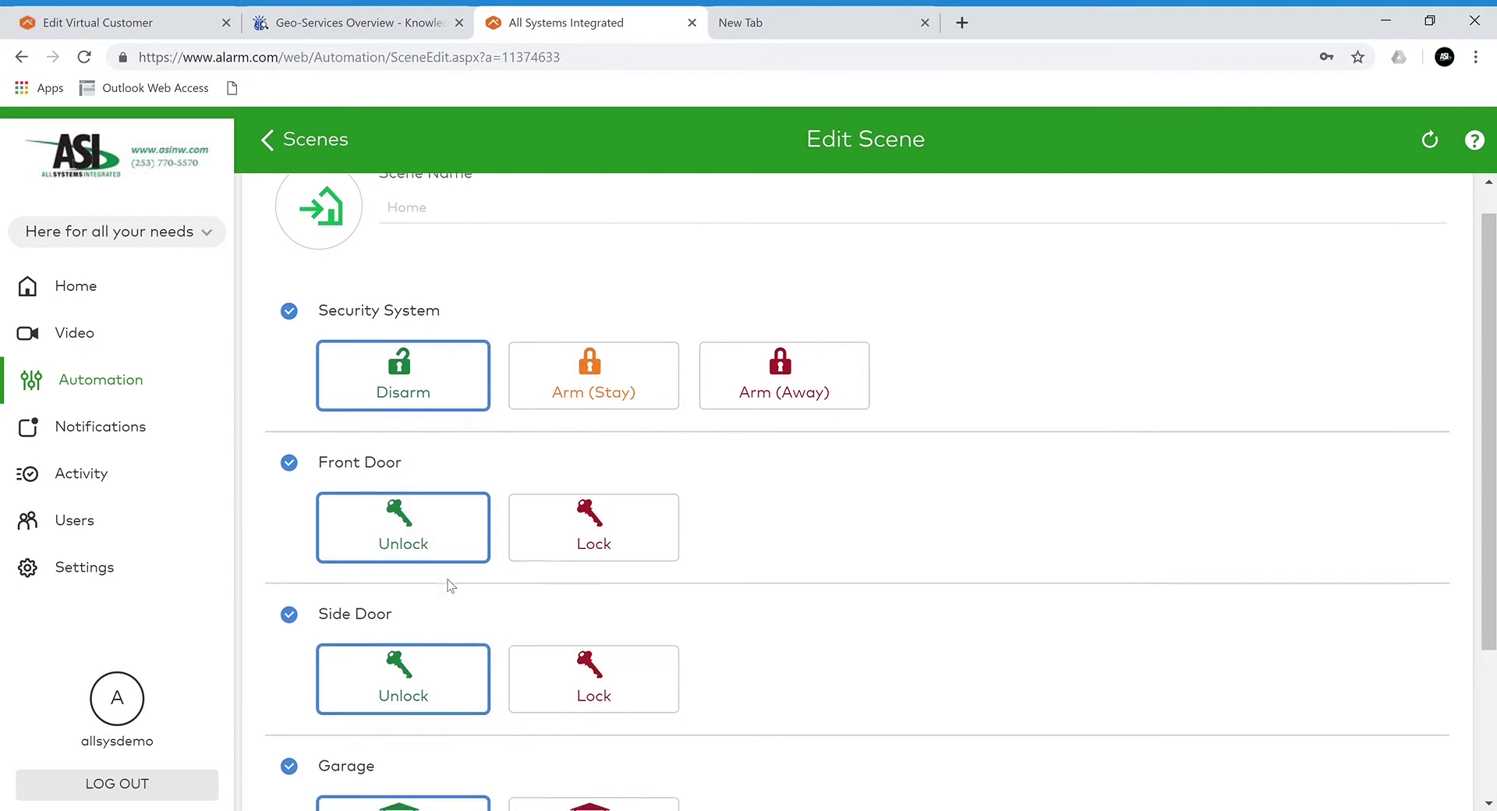
scroll(451, 580, down, 2)
scroll(446, 602, down, 1)
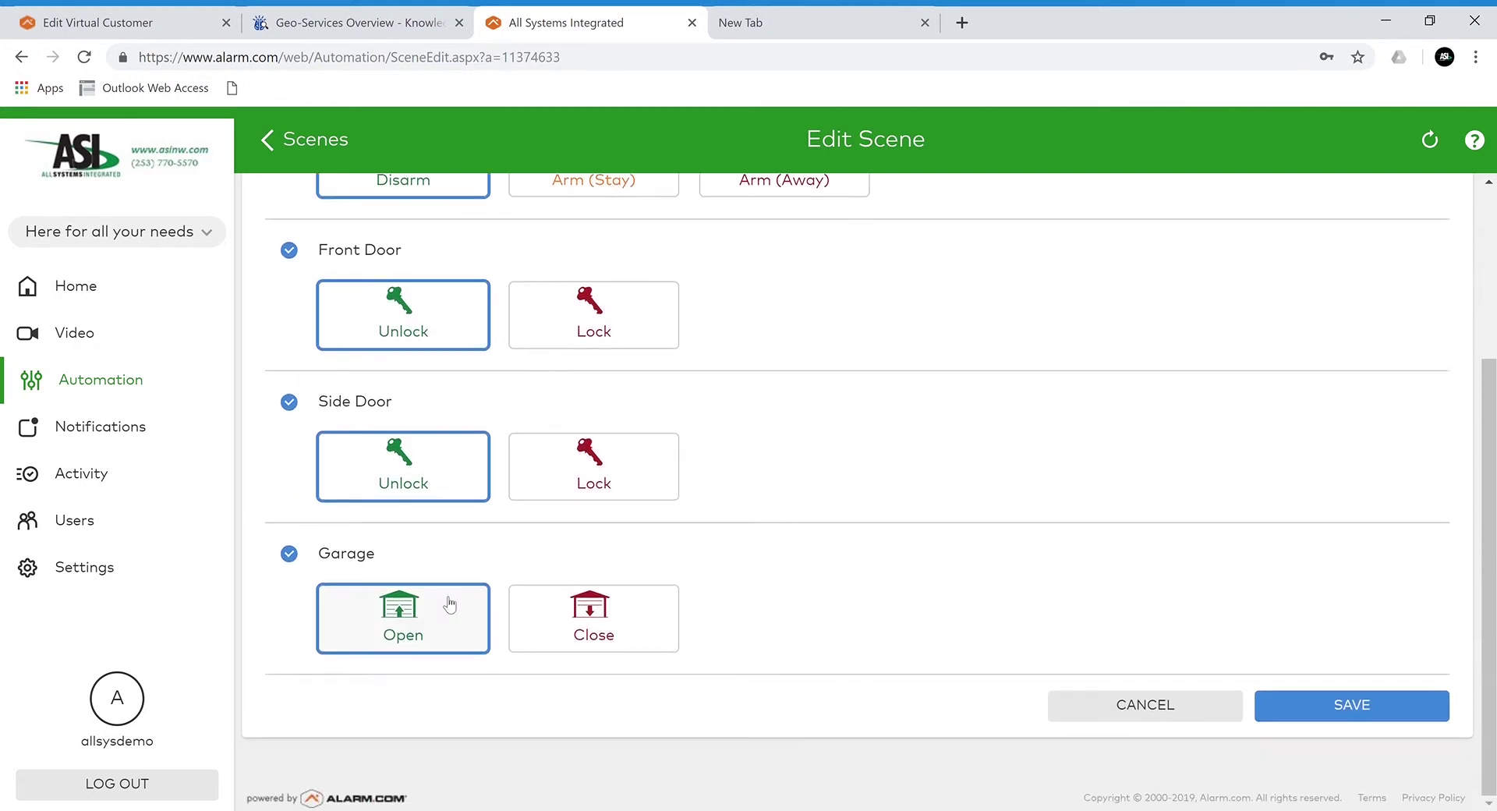
click(1211, 722)
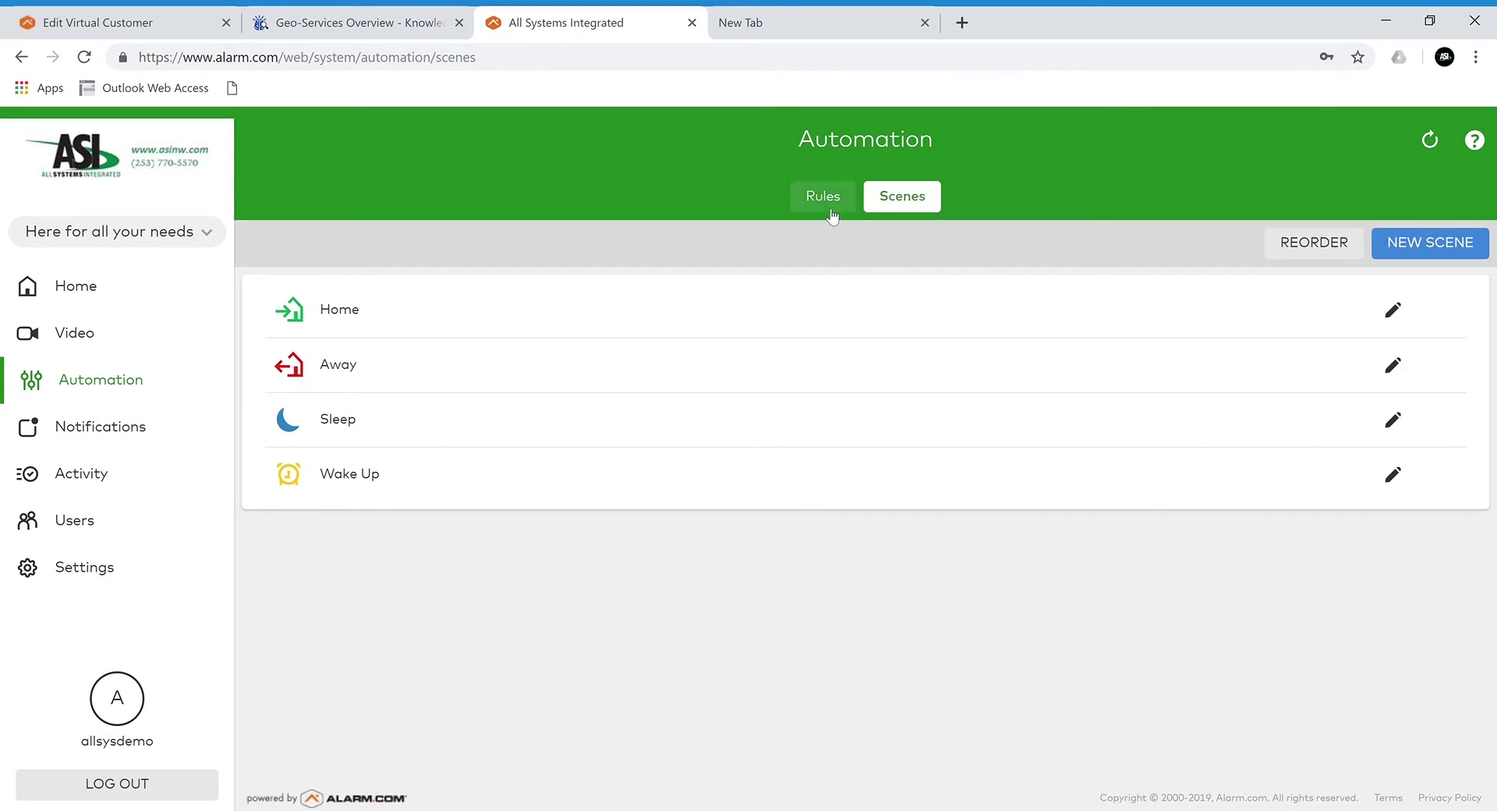
Check the automation rules page and which rule types can be added
click(831, 215)
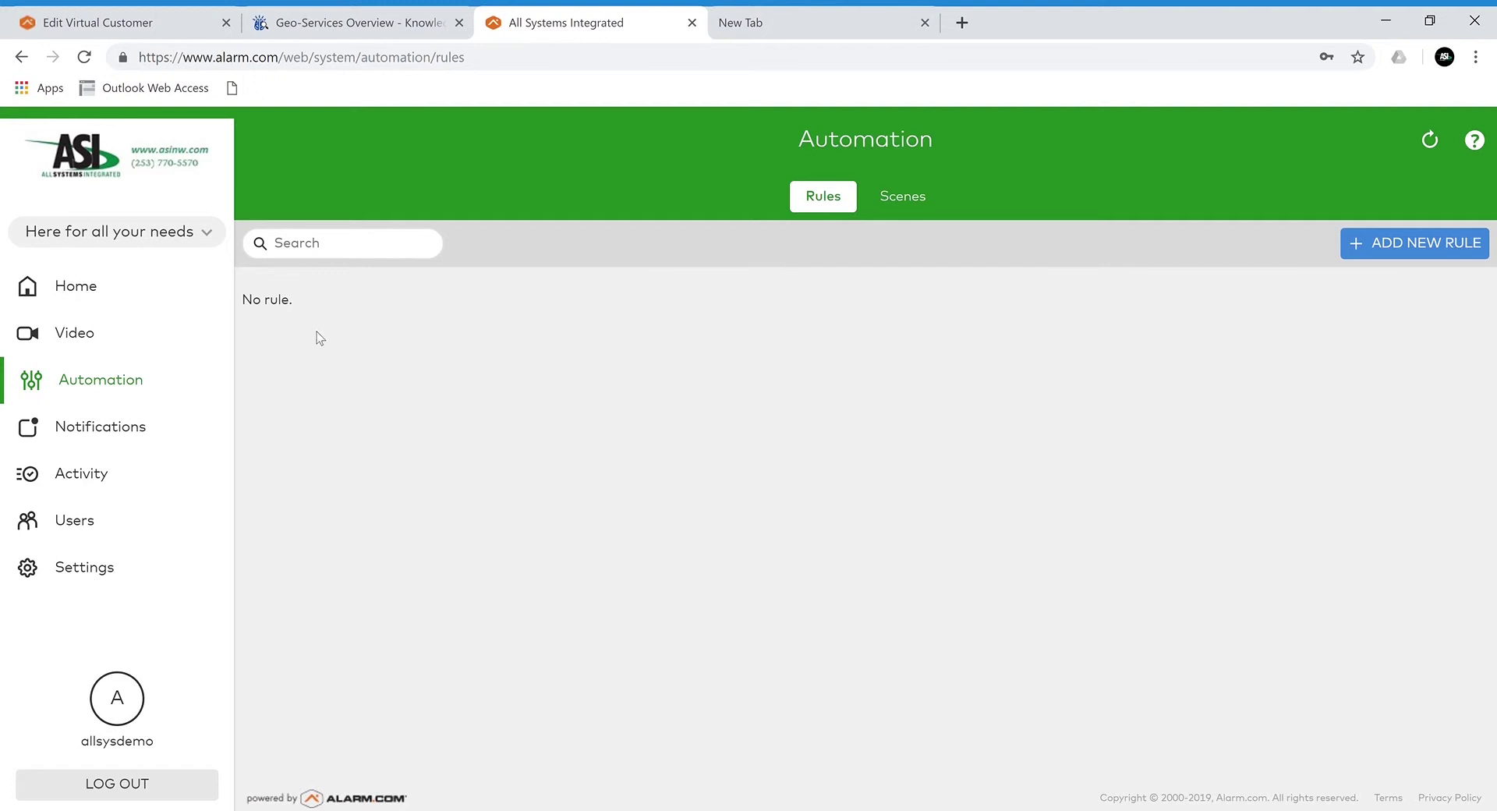
click(1411, 247)
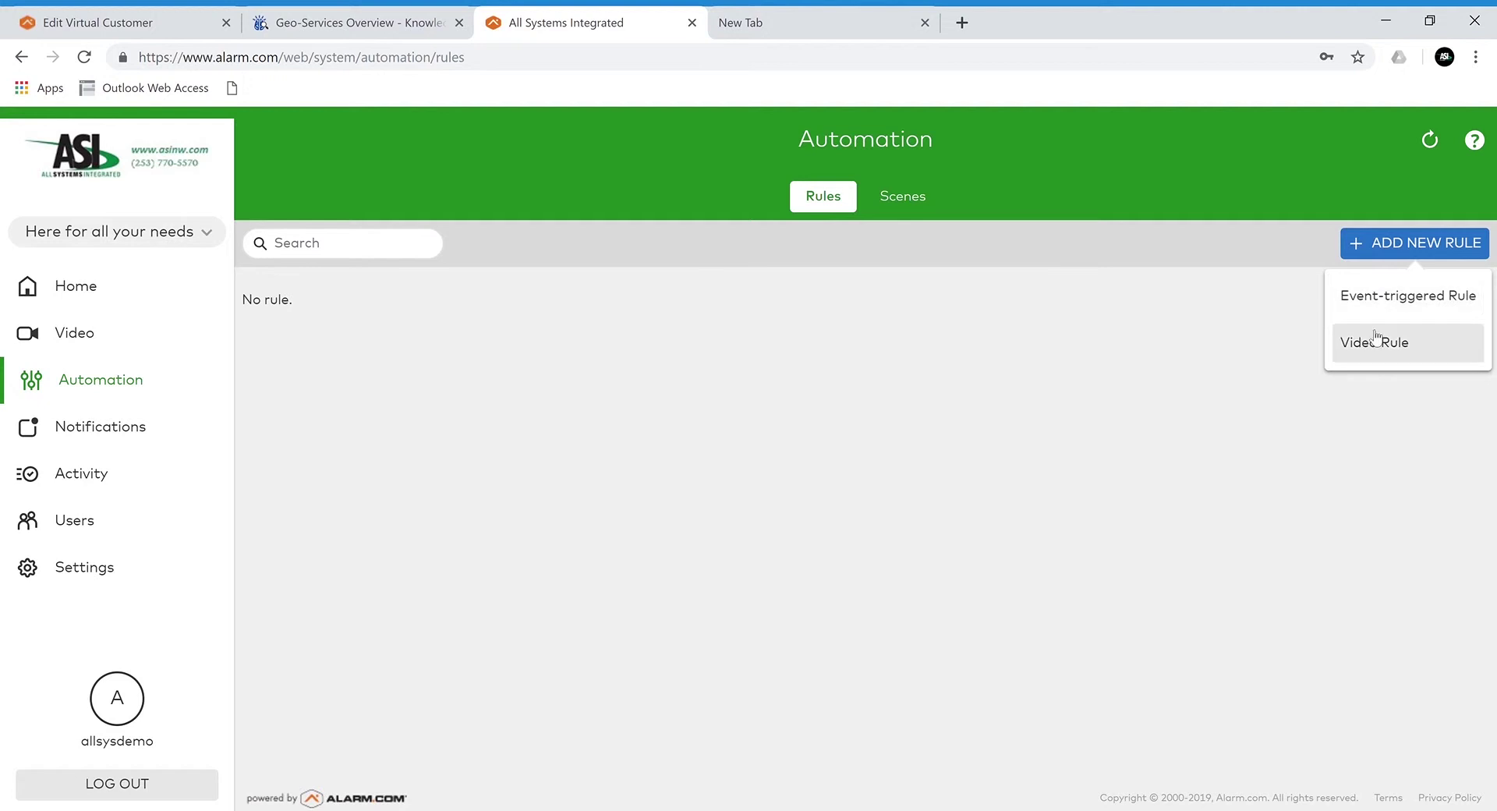
click(866, 387)
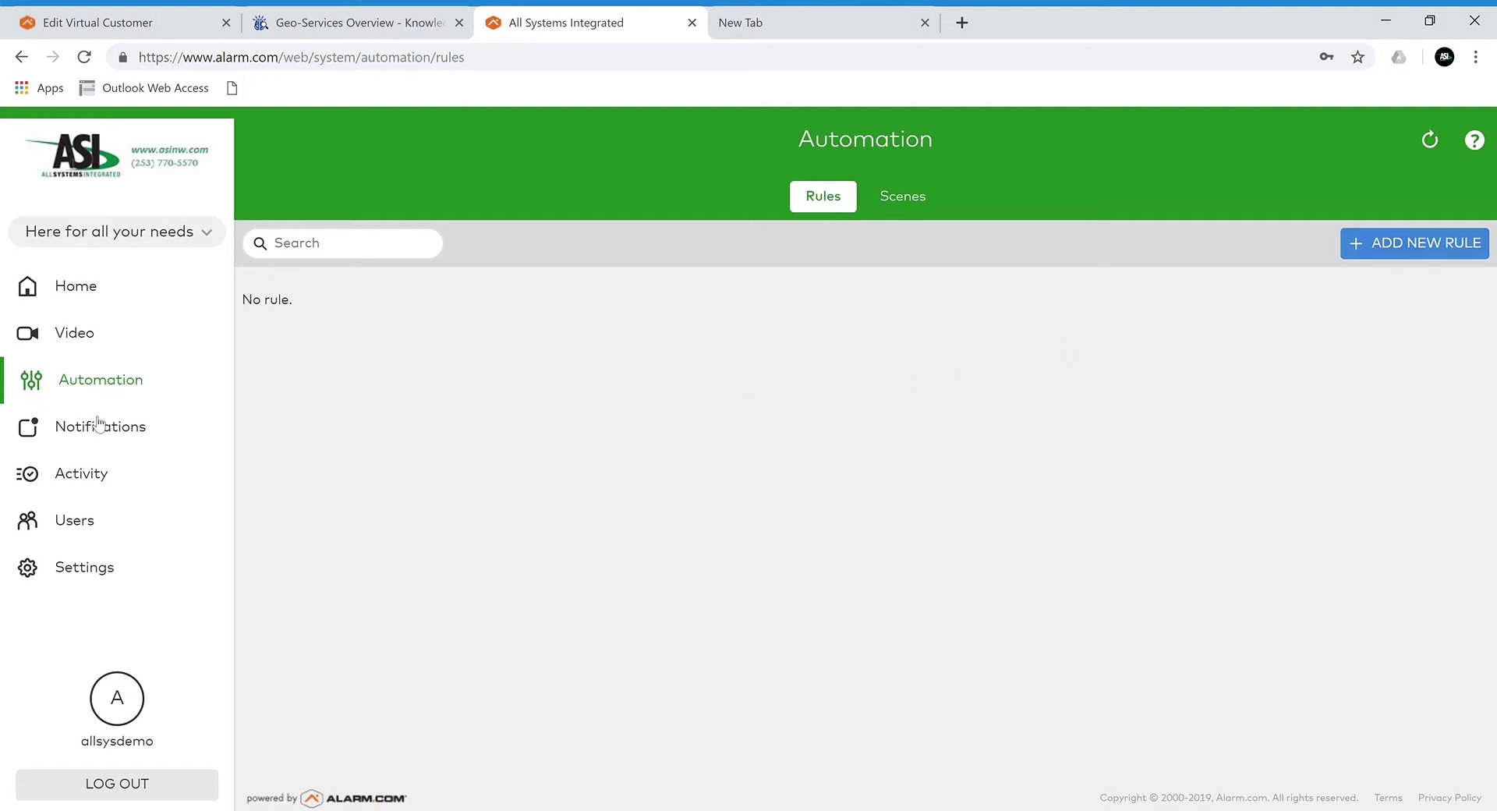
Create a new notification of the standard Sensor Left Open type
click(98, 425)
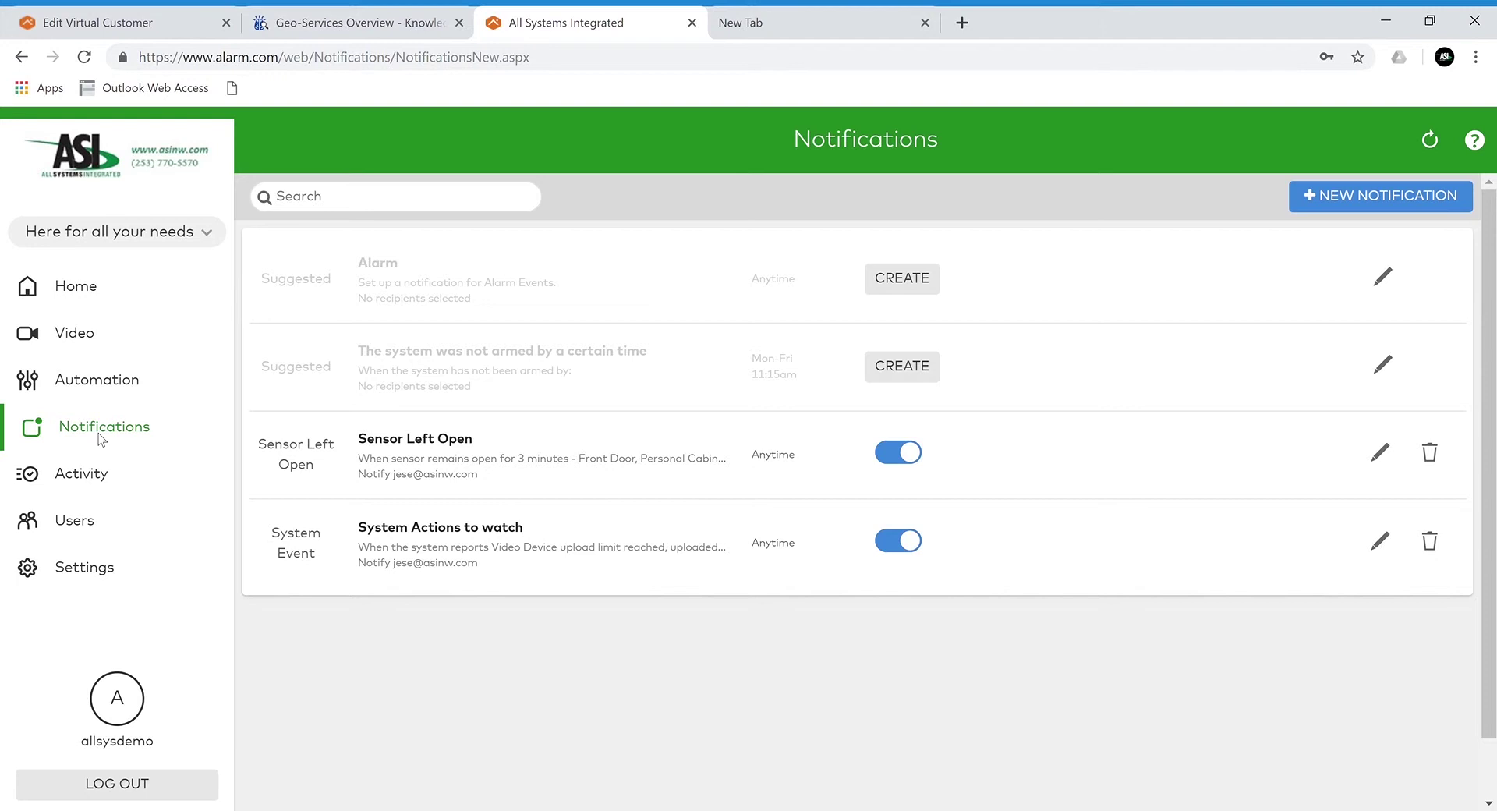
click(1328, 198)
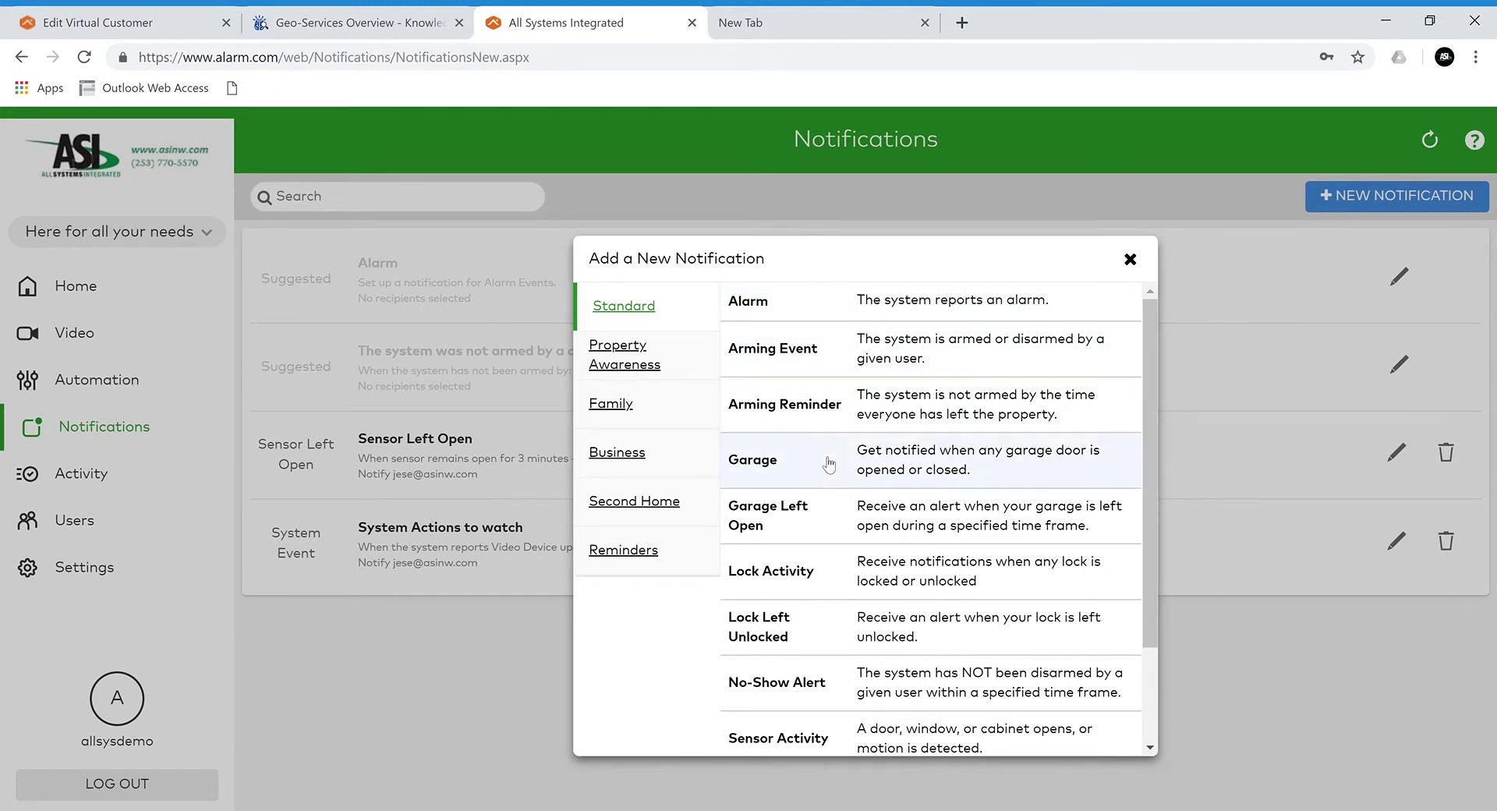
scroll(826, 483, down, 3)
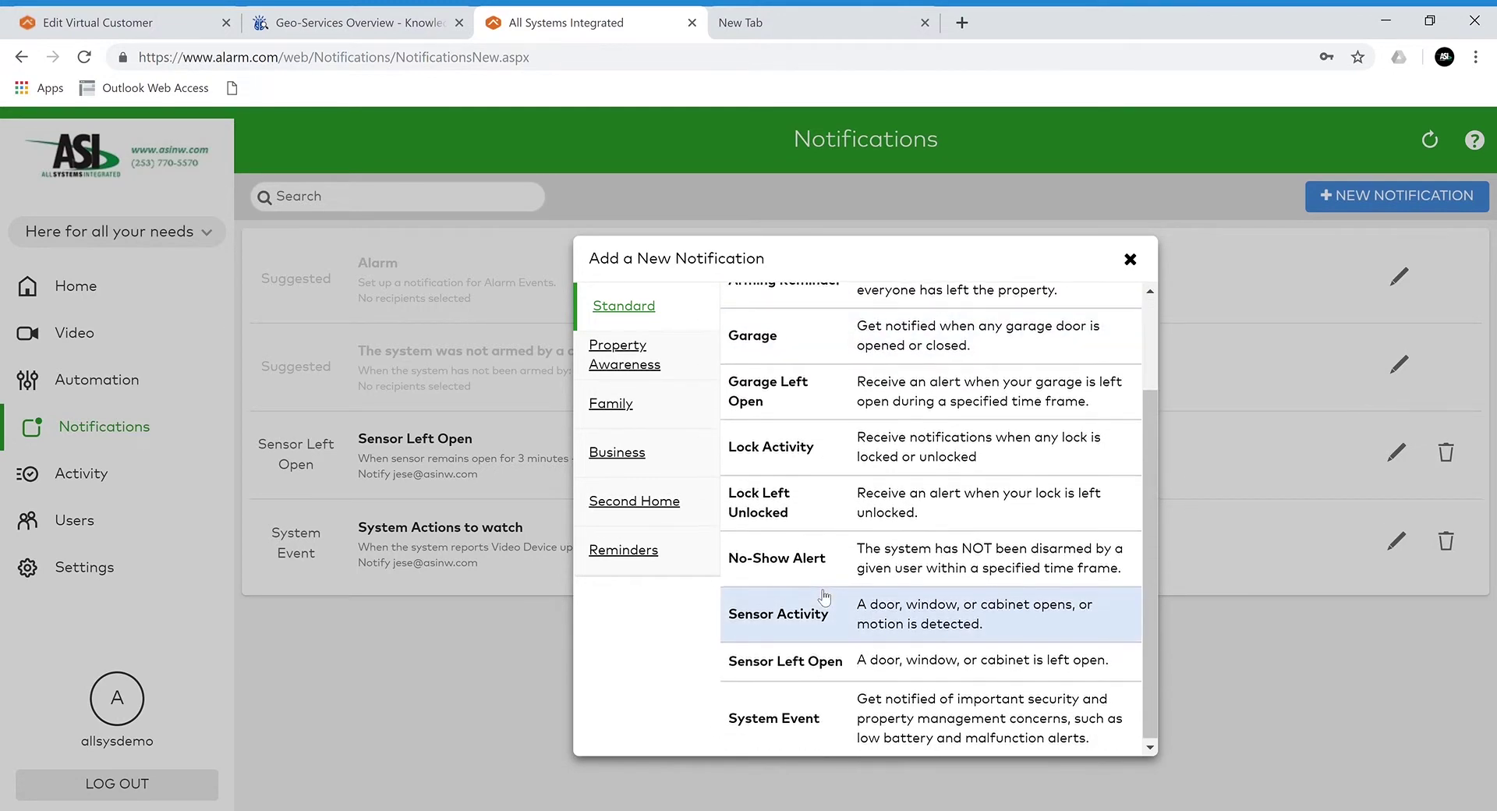
click(812, 663)
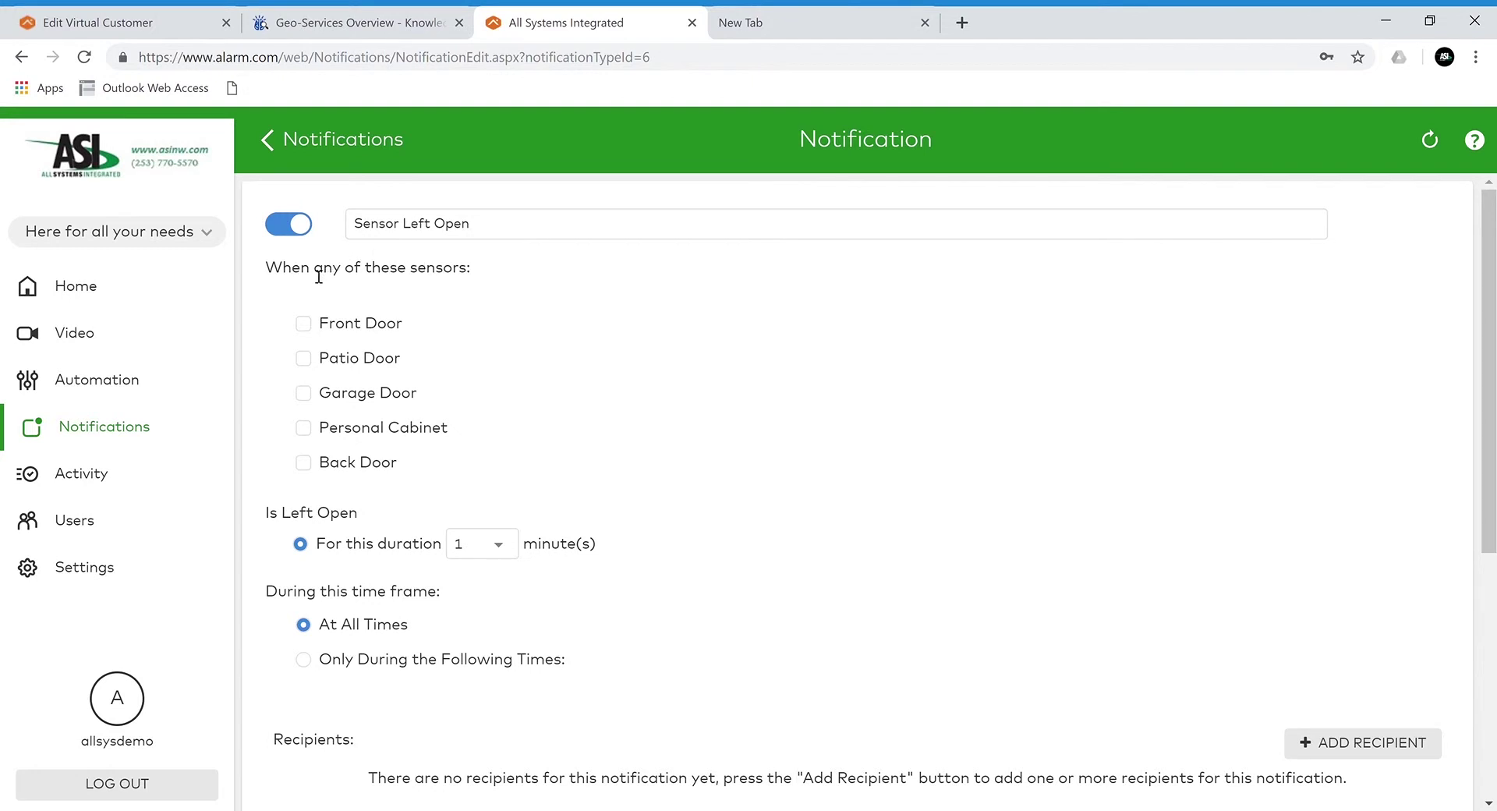
Set the notification to watch the Front Door left open for 3 minutes, only during specified times
click(303, 323)
scroll(614, 437, down, 1)
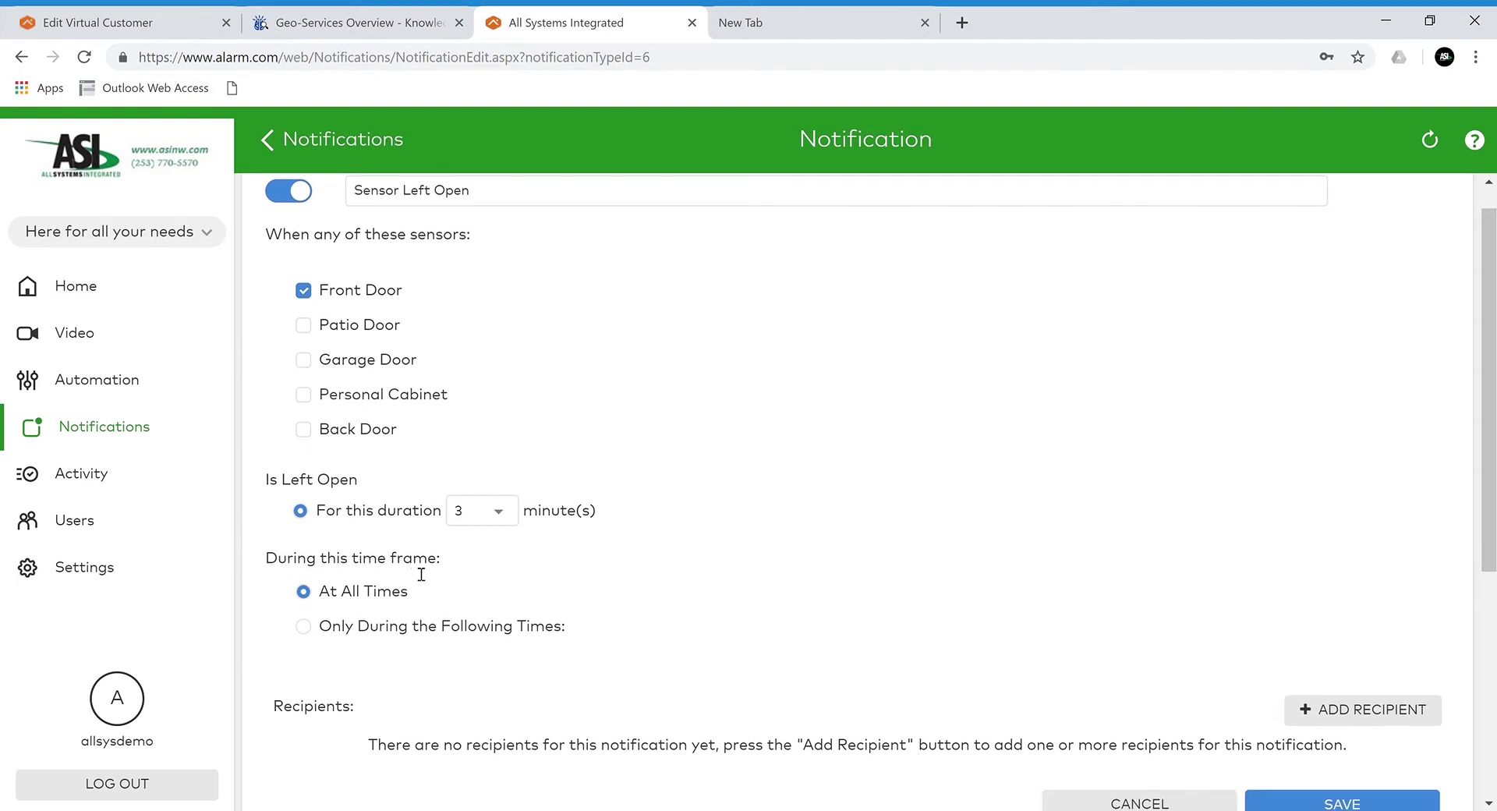
click(303, 626)
scroll(519, 555, down, 2)
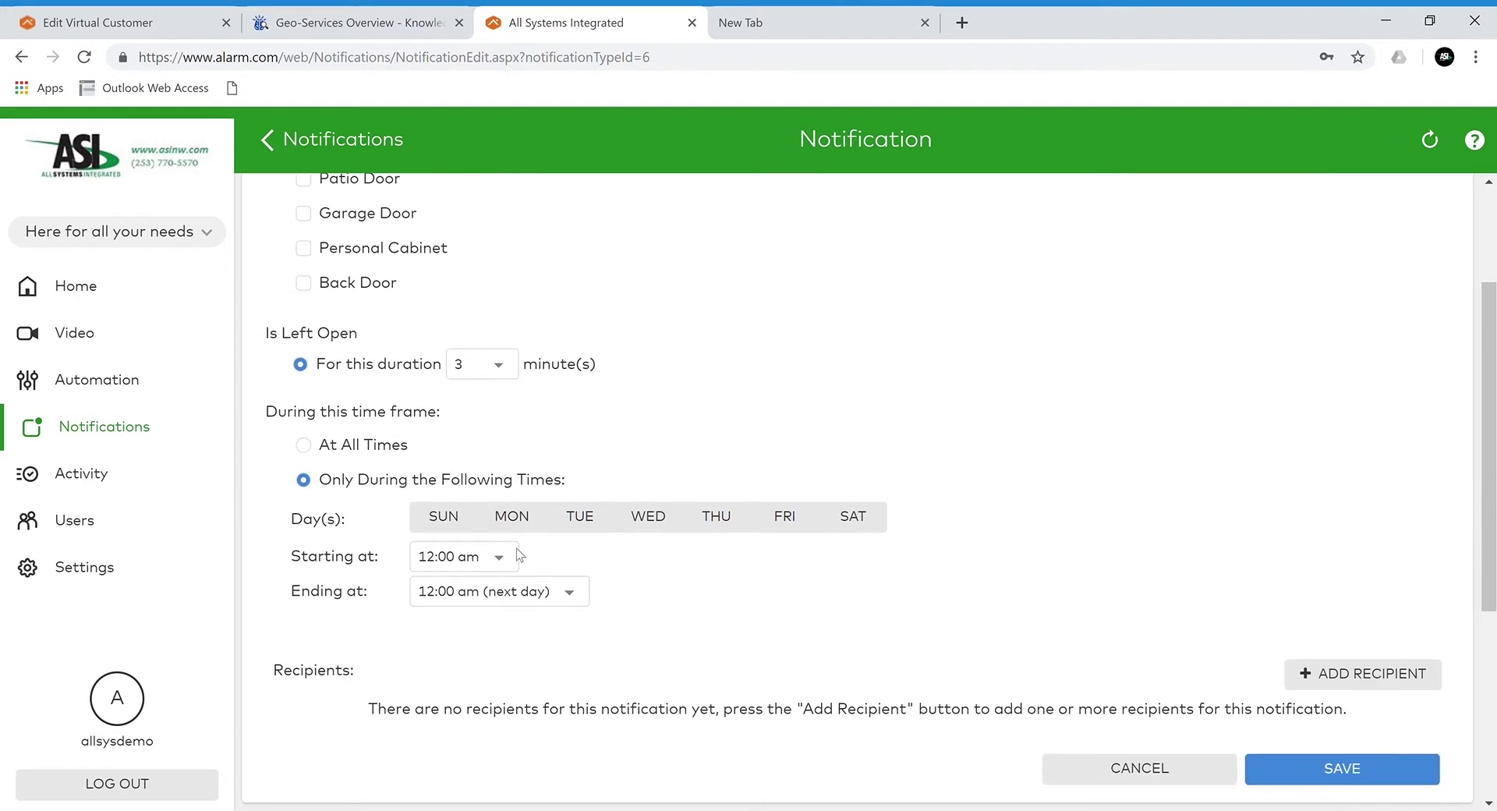
Choose Friday for the notification's time frame and leave the notification without saving it
click(784, 515)
click(1139, 770)
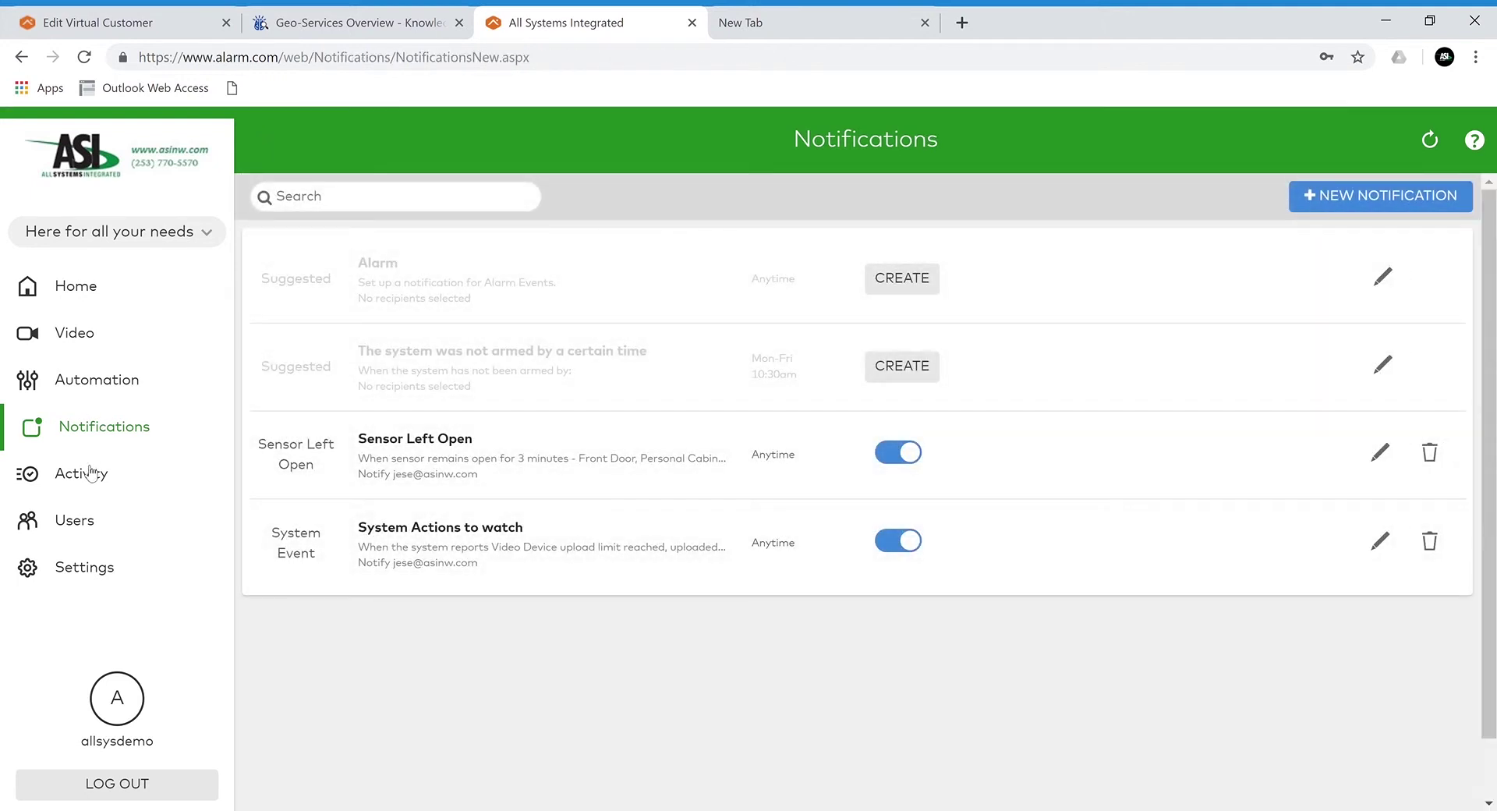
Review the activity history and the users' login management page, returning to the users list
click(86, 476)
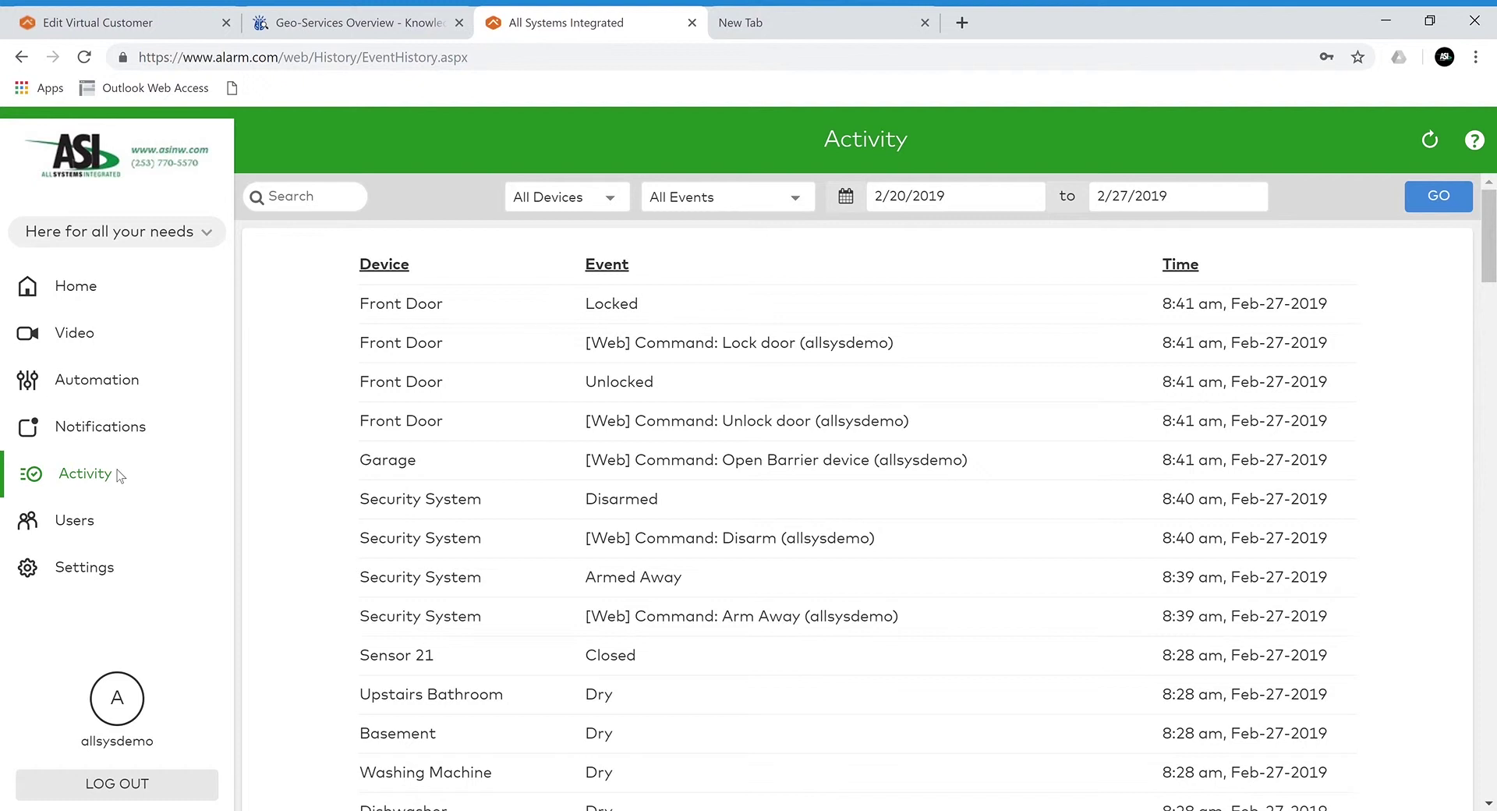
click(82, 521)
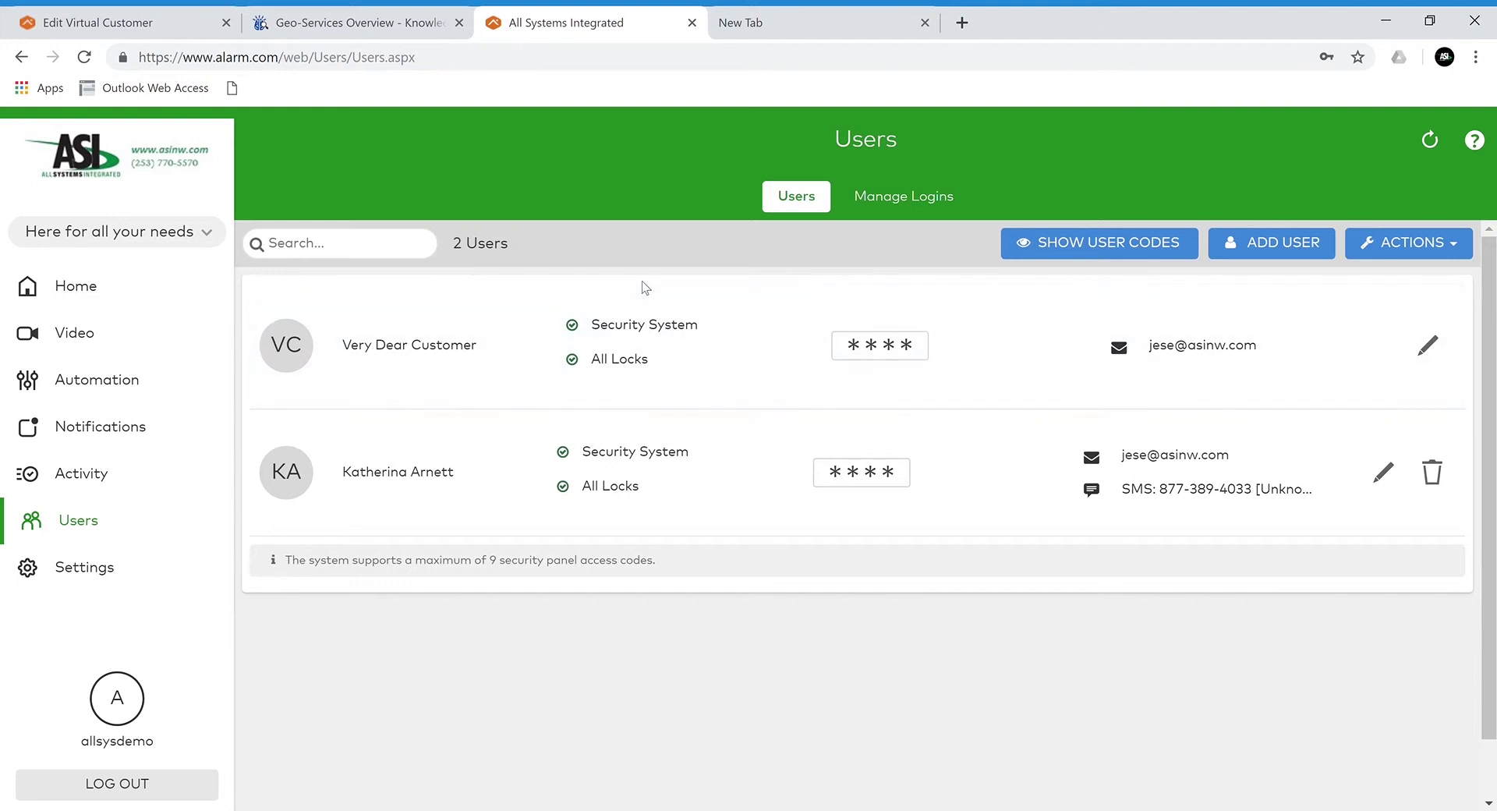
click(900, 186)
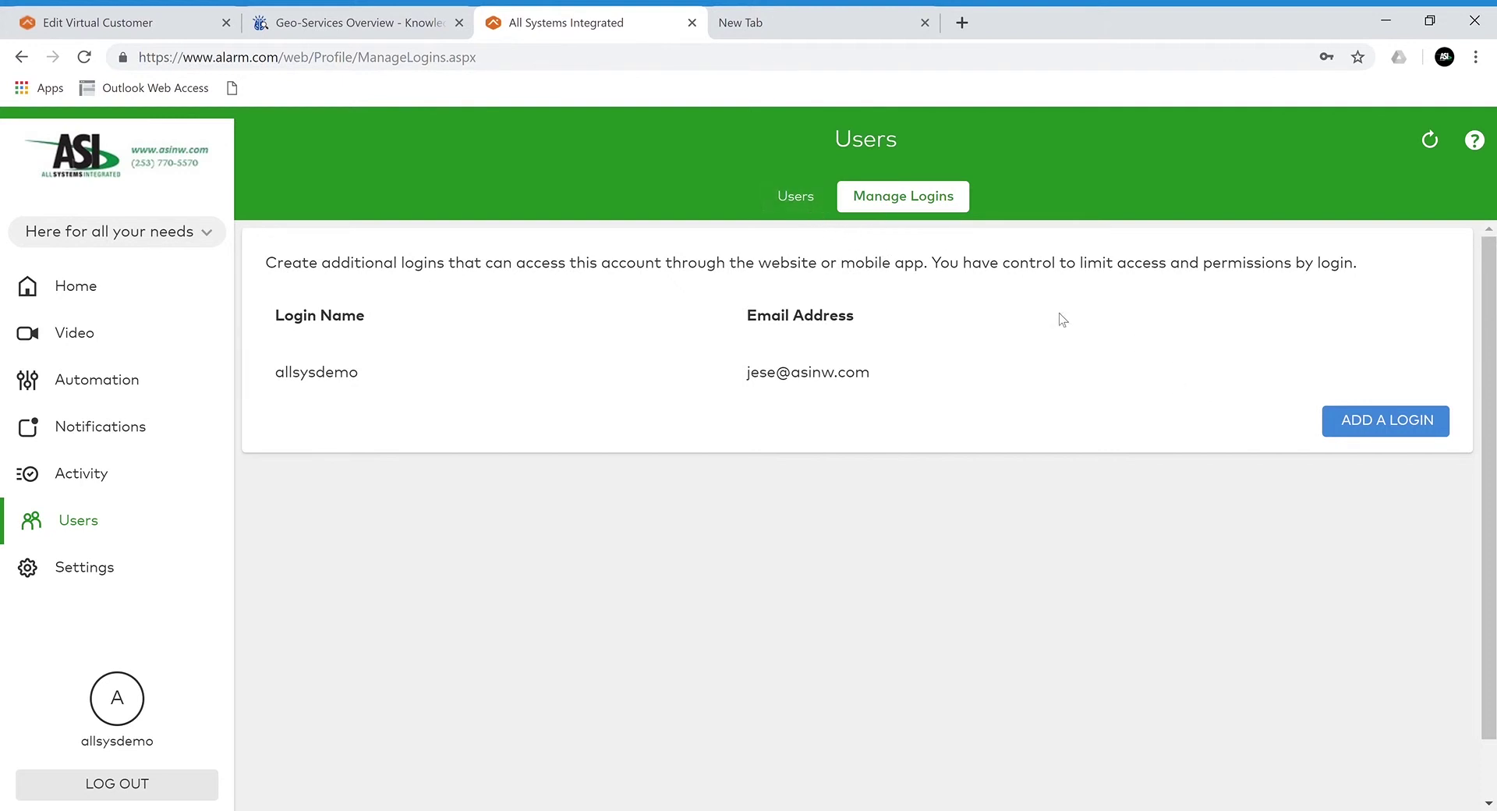
click(788, 202)
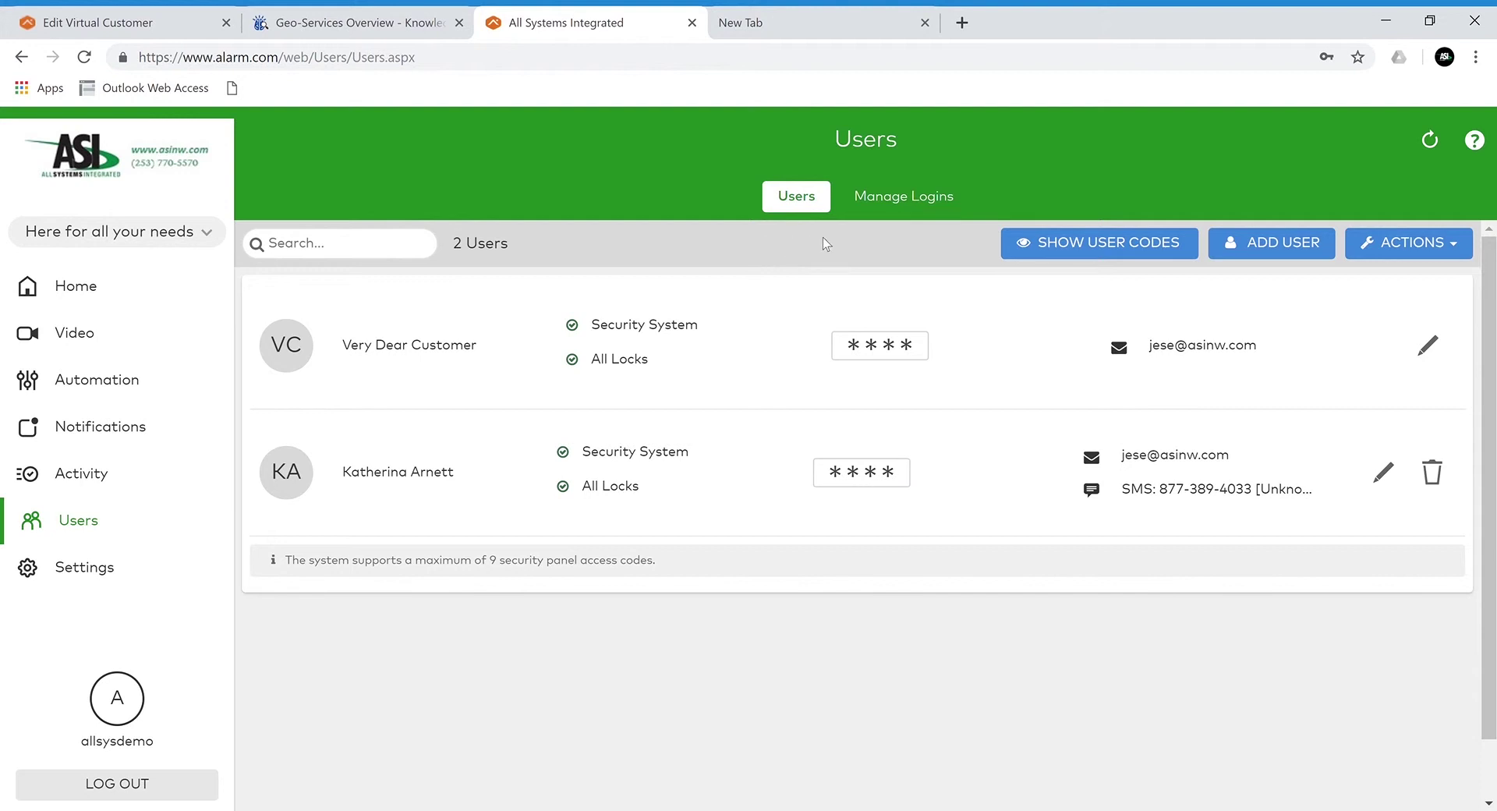
Reveal the user codes and check which additional user actions are available
click(1068, 258)
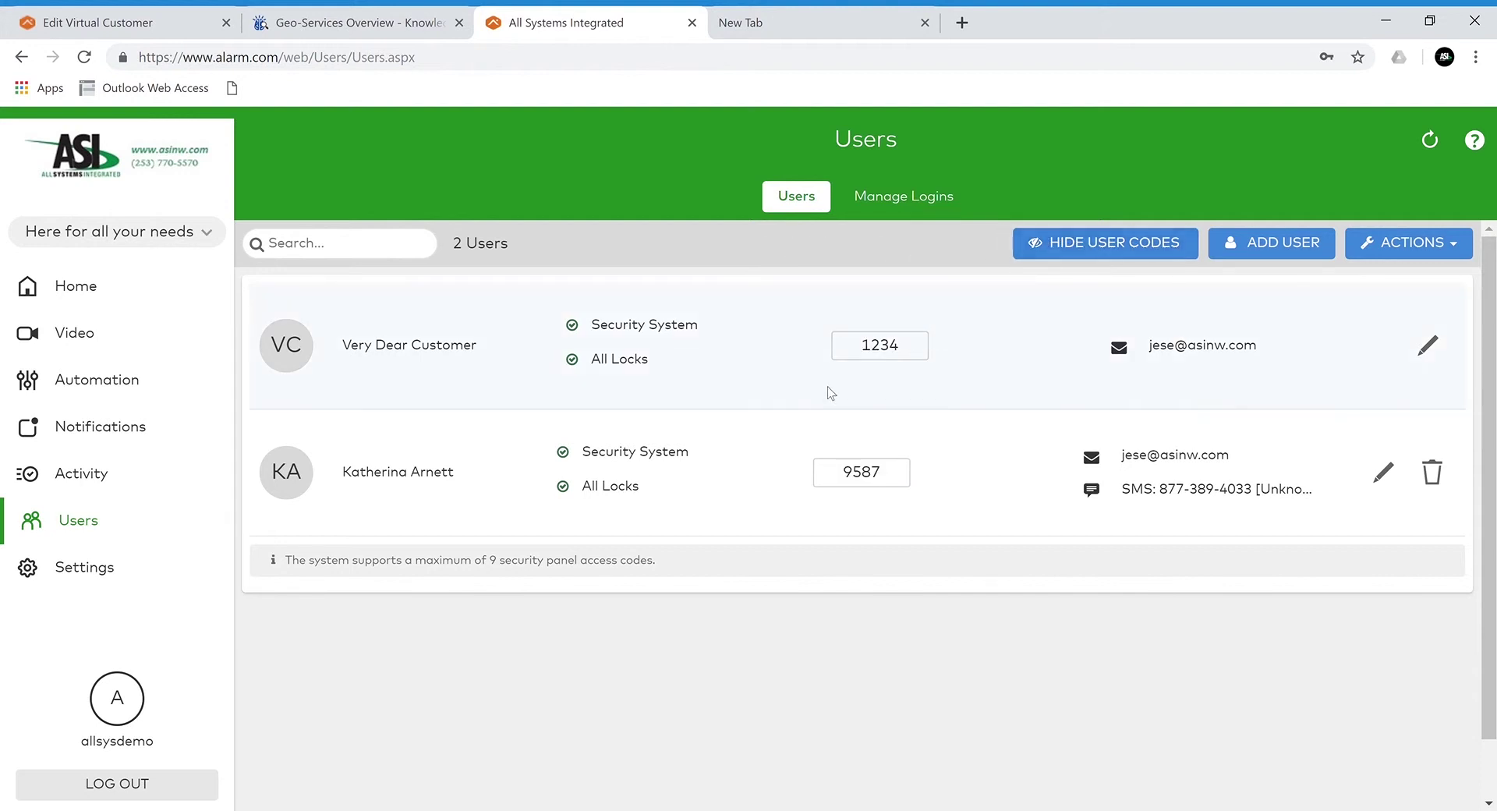
click(1410, 258)
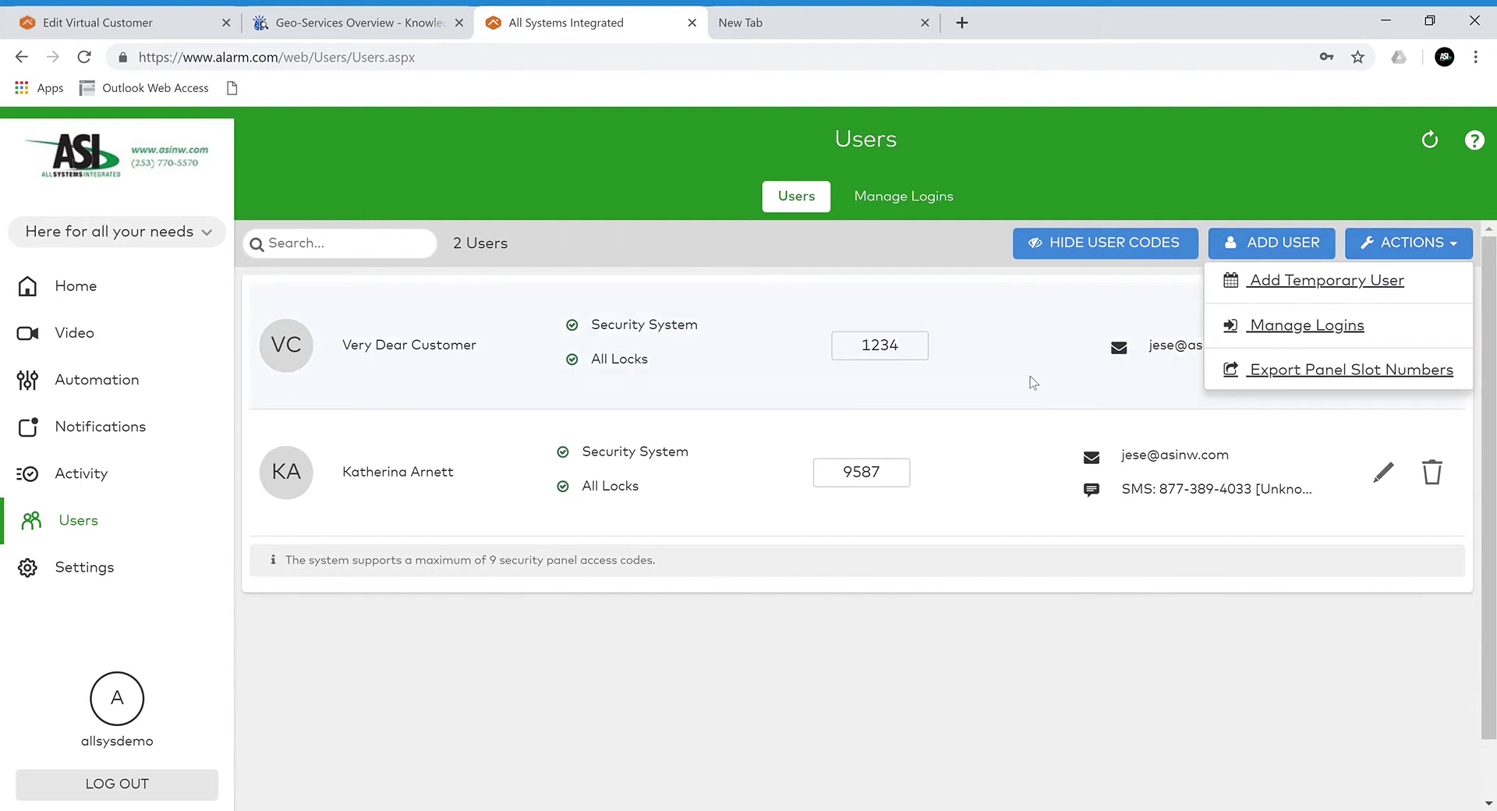
click(922, 327)
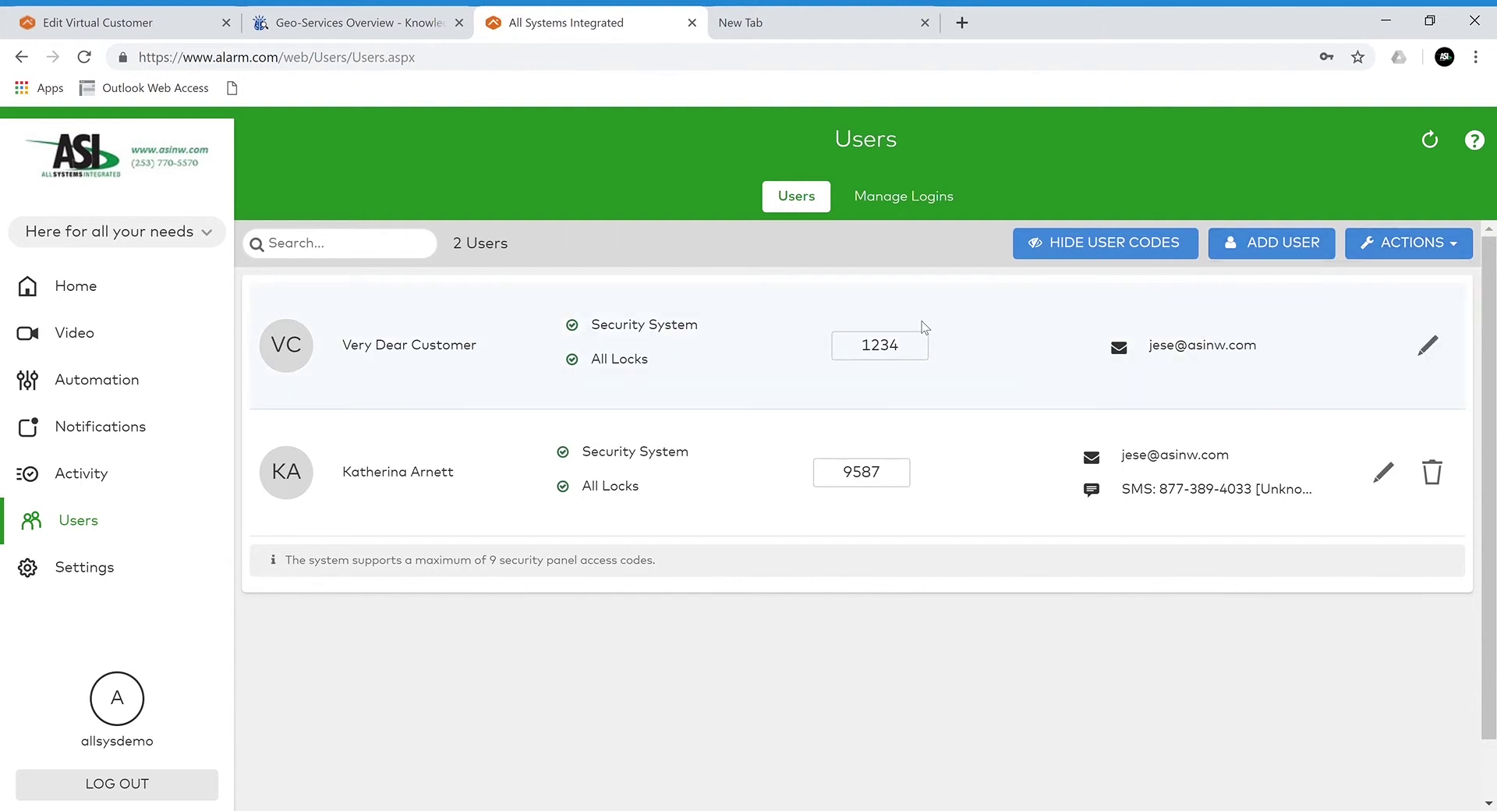
Examine the second user's contact and access control settings, including the limited access times schedule, and leave without saving
click(1382, 471)
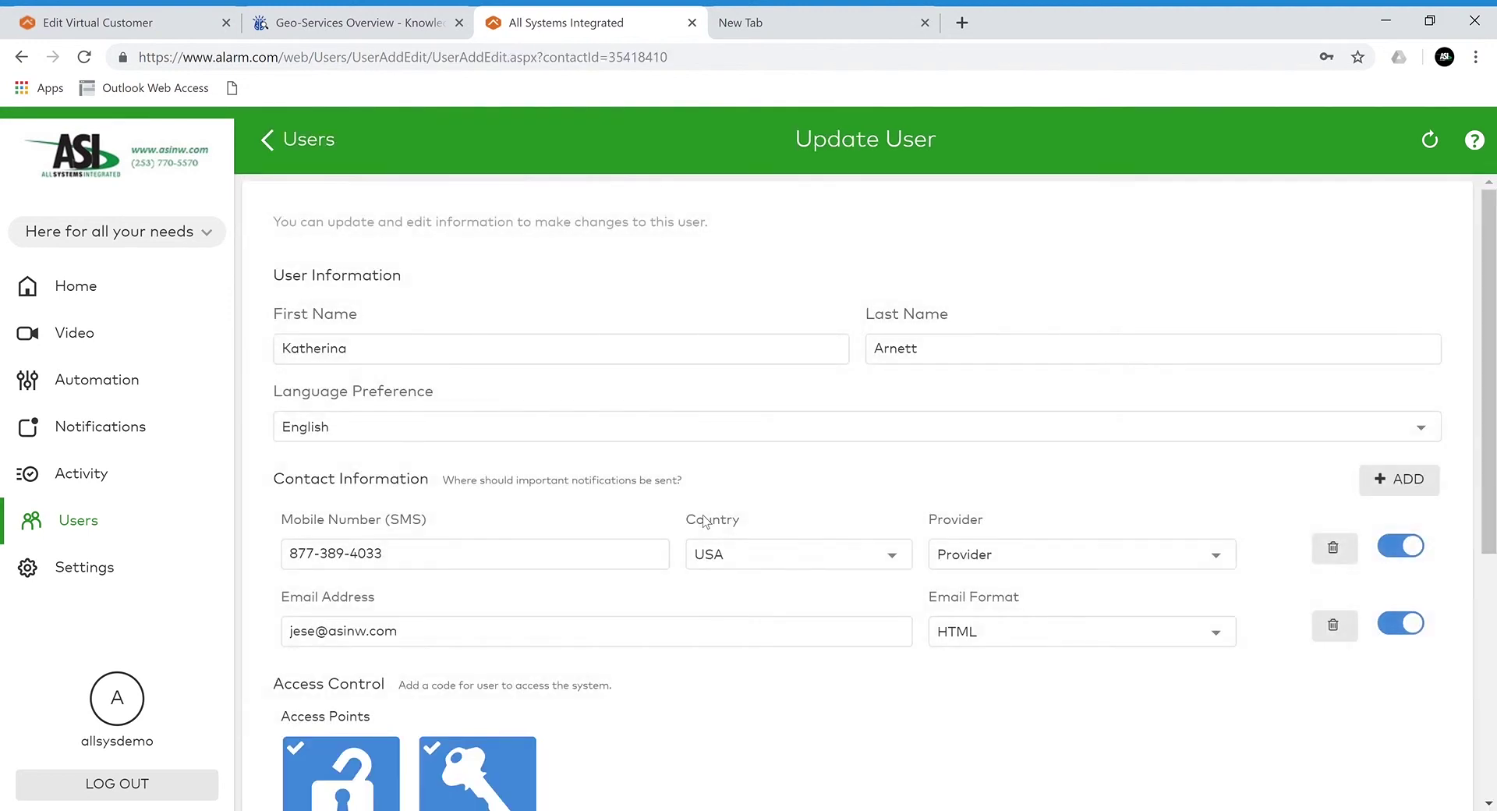
scroll(627, 512, down, 3)
scroll(566, 607, down, 3)
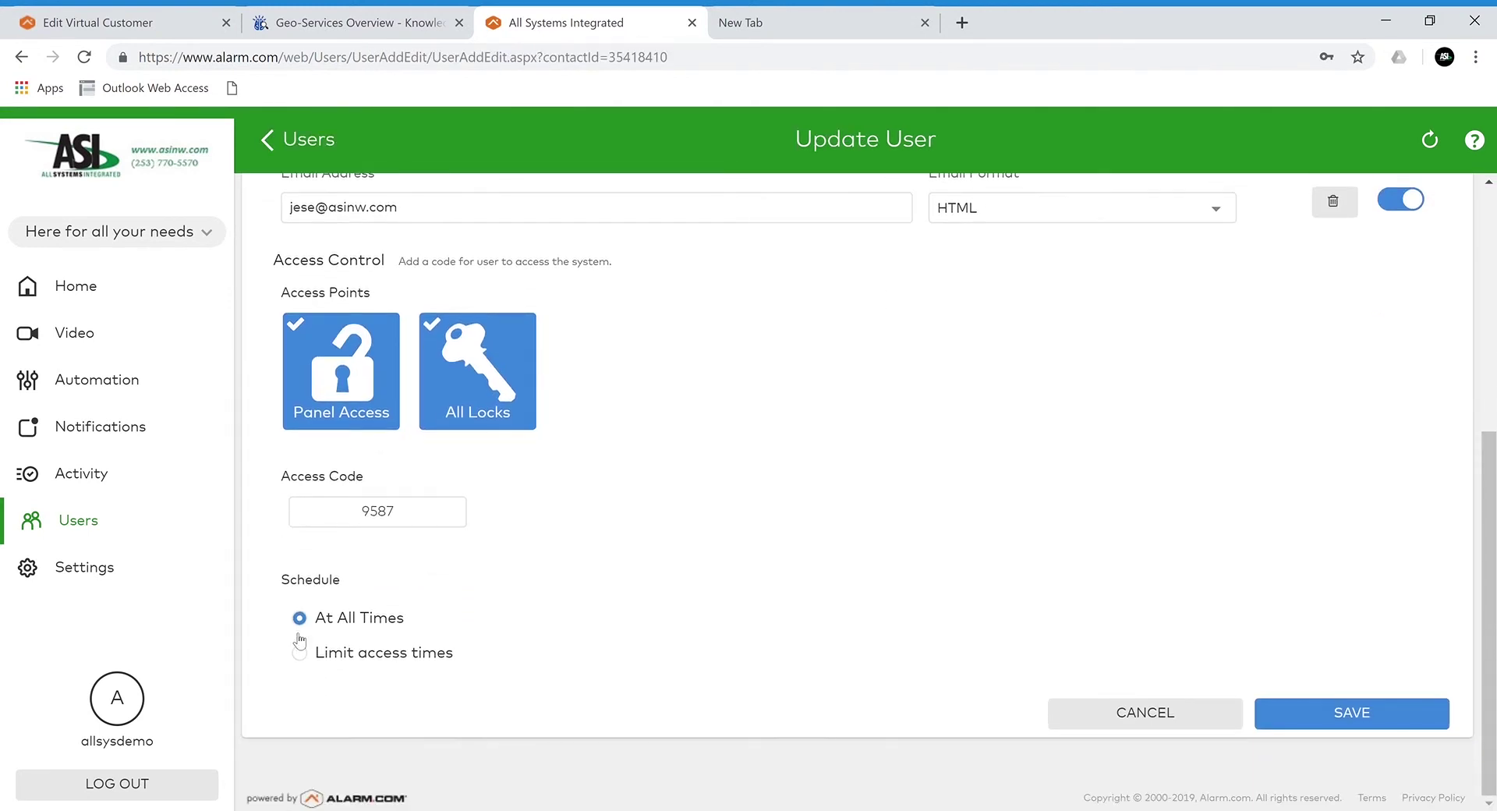
click(299, 655)
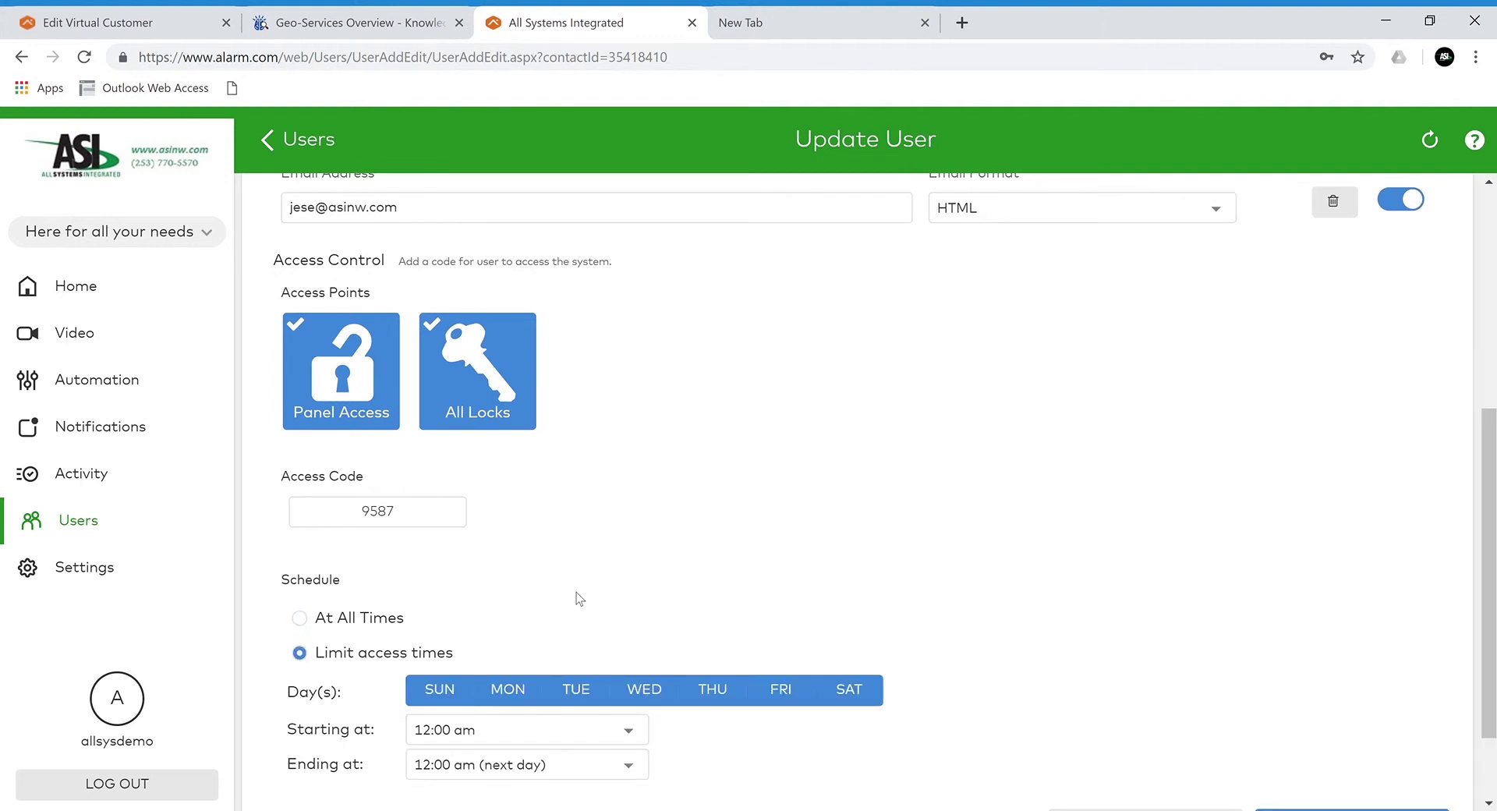
scroll(577, 592, down, 2)
click(1145, 711)
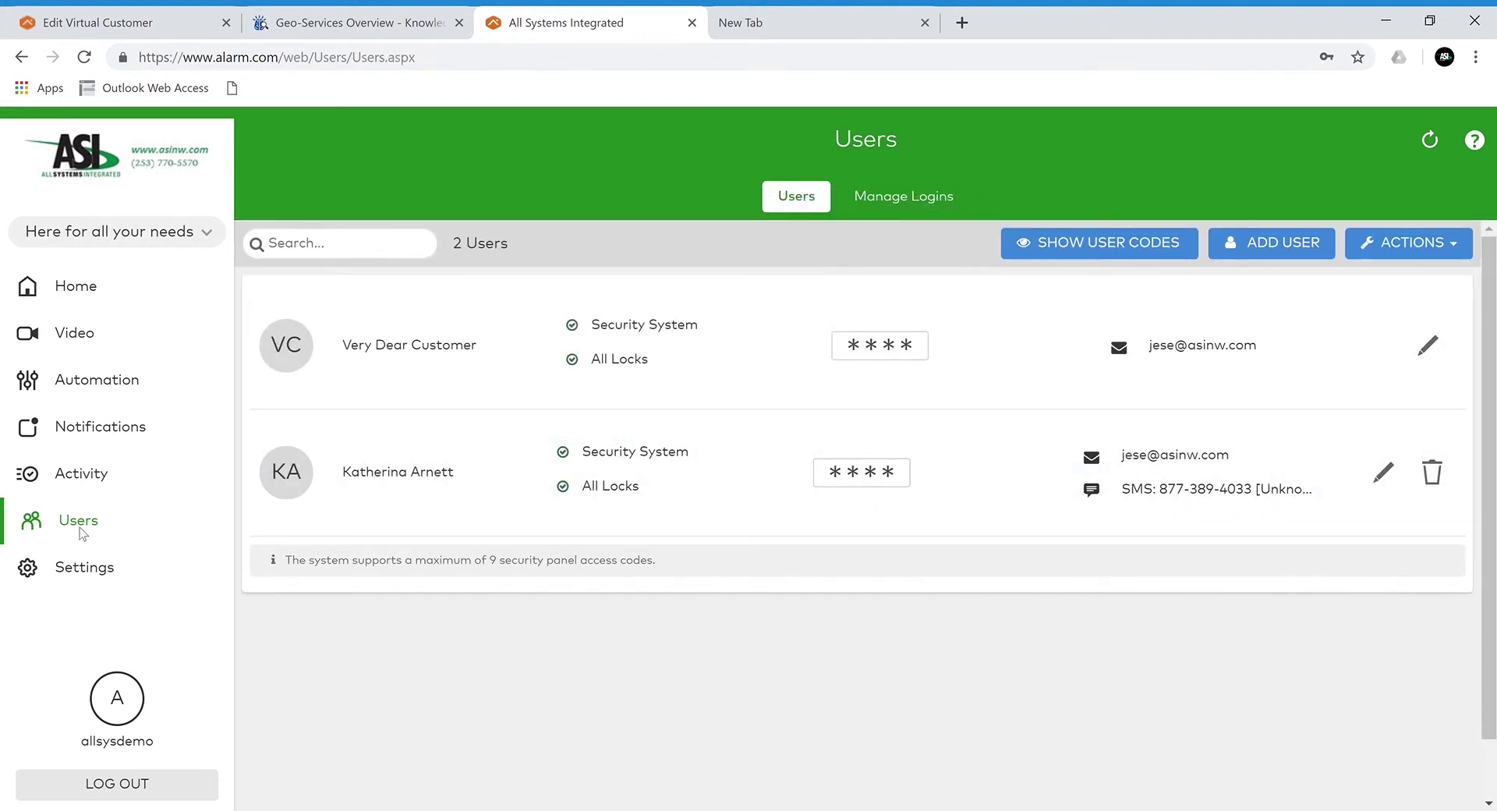
Check the settings categories and the website's available help options
click(72, 562)
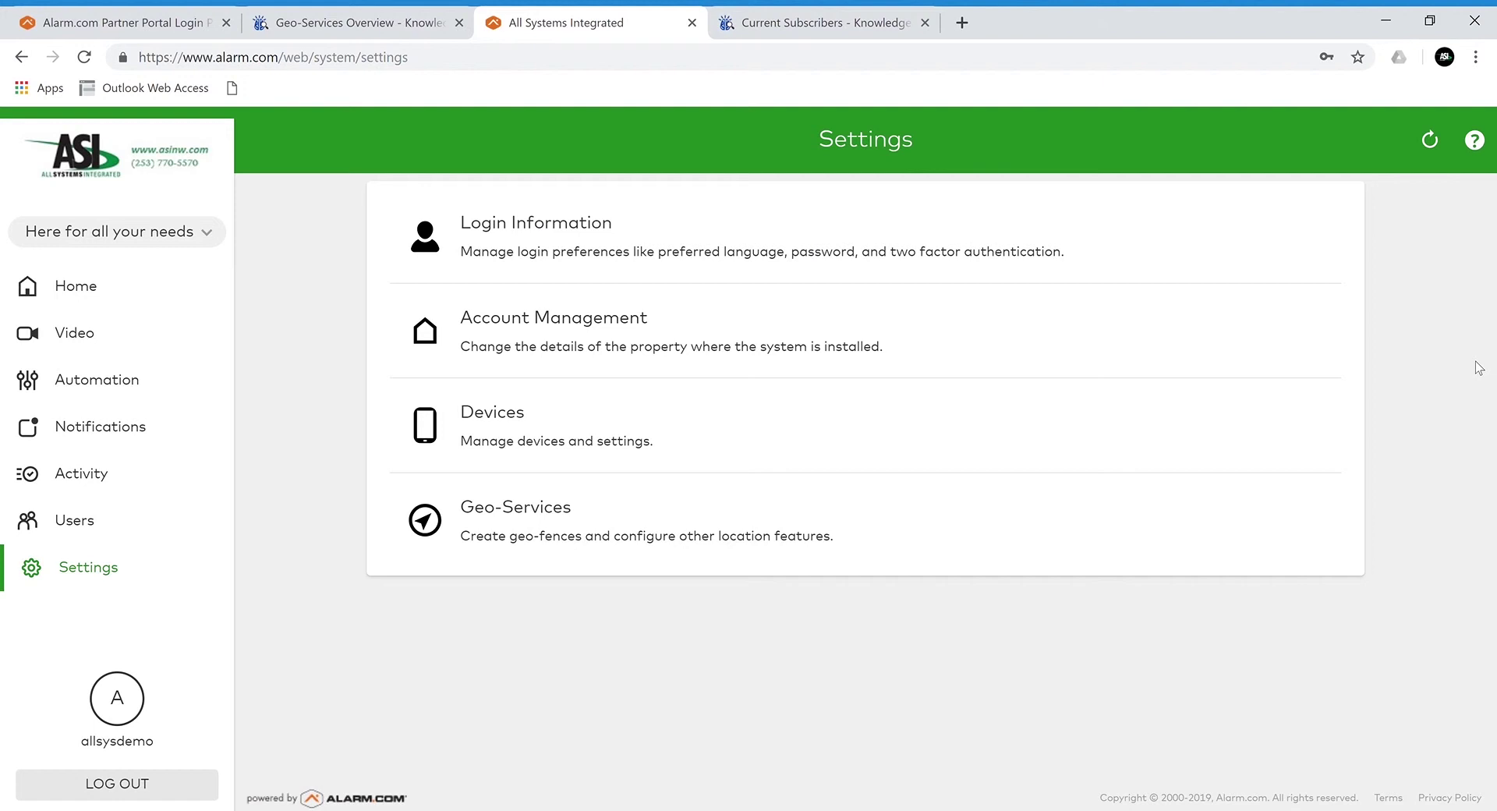
click(1476, 145)
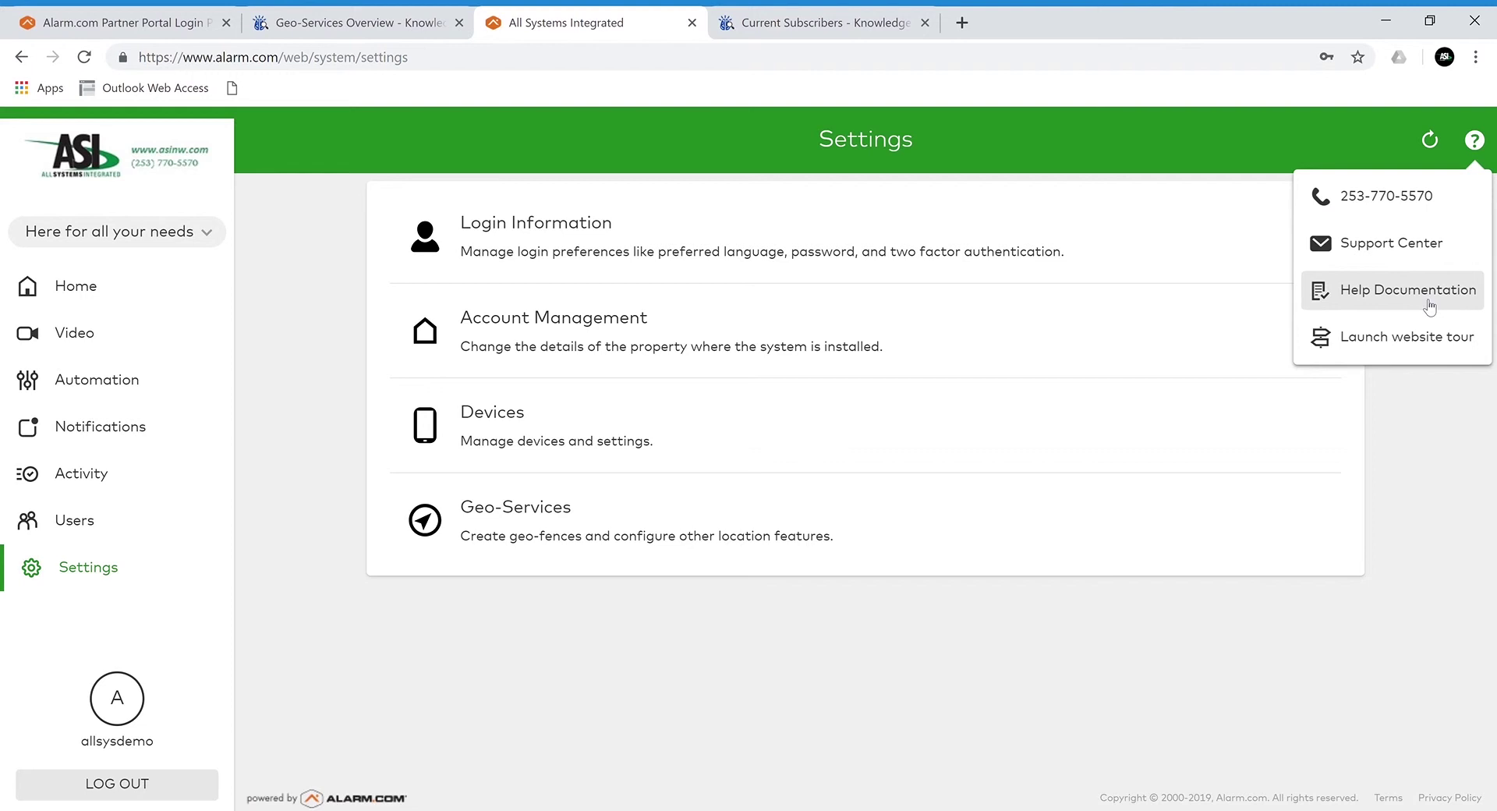
Switch to the Alarm.com Knowledge Base for current subscribers and look through its help topics and Top FAQ questions
click(807, 36)
scroll(551, 407, down, 2)
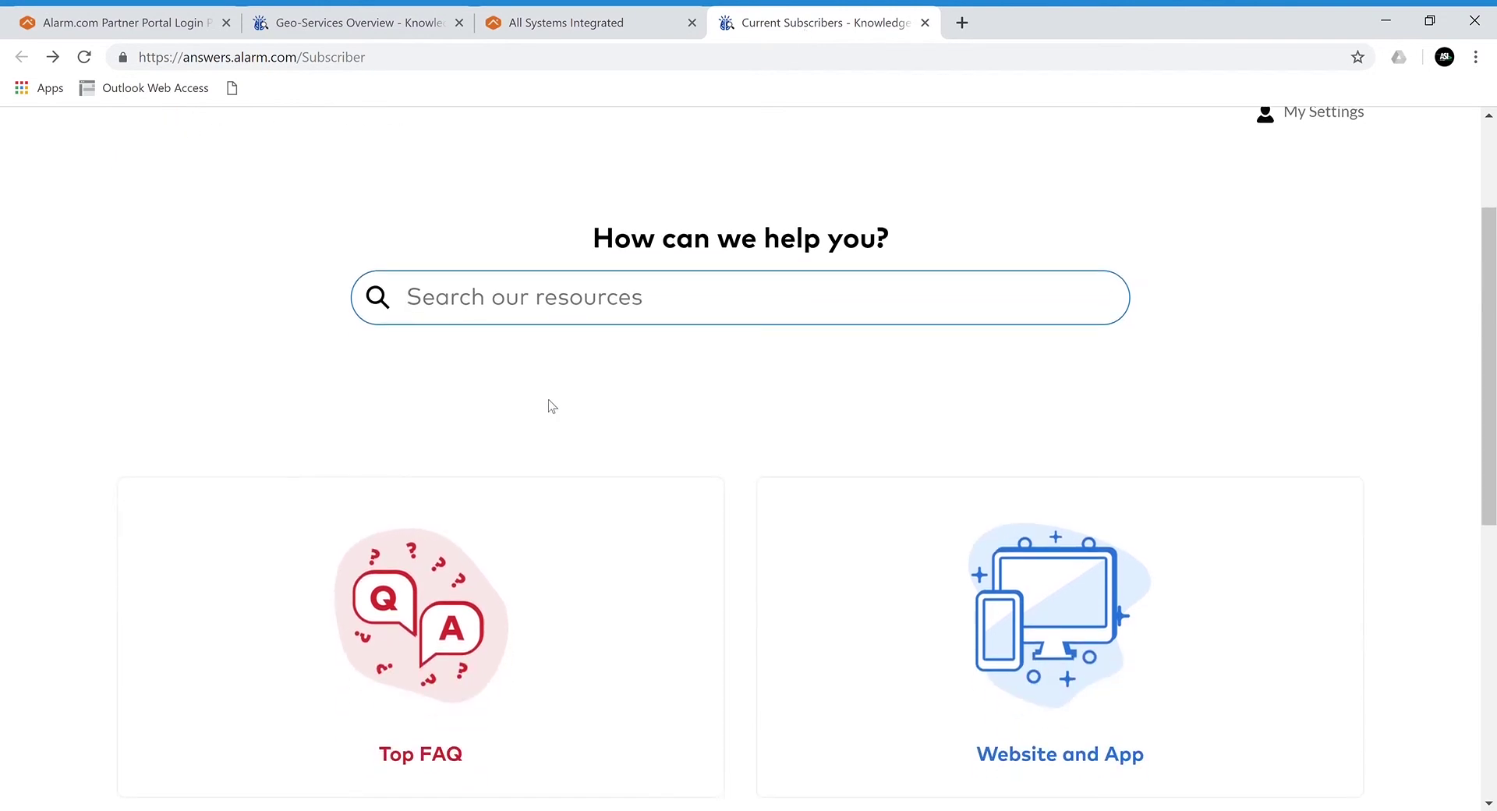
scroll(598, 304, up, 3)
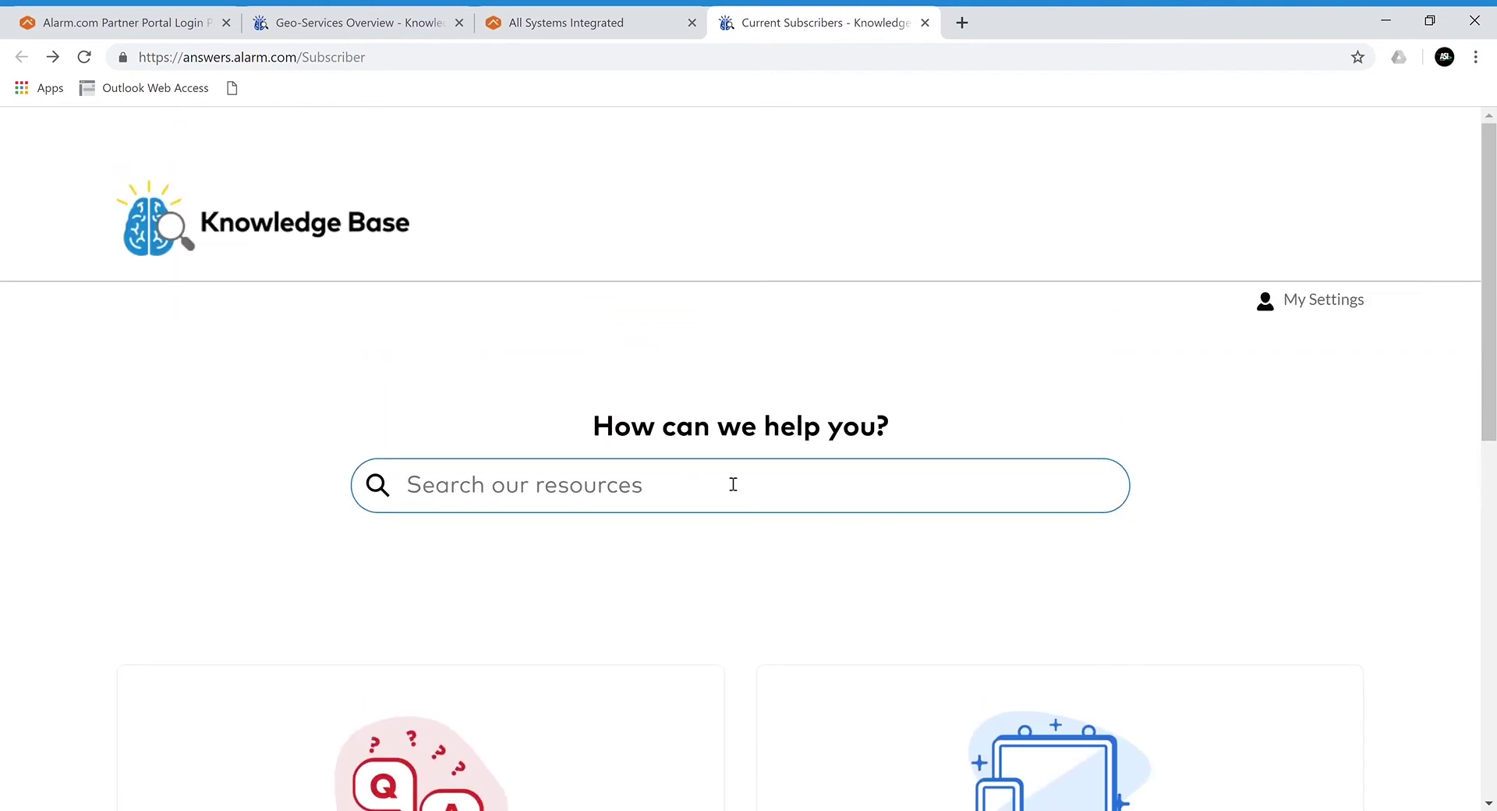
scroll(670, 468, down, 2)
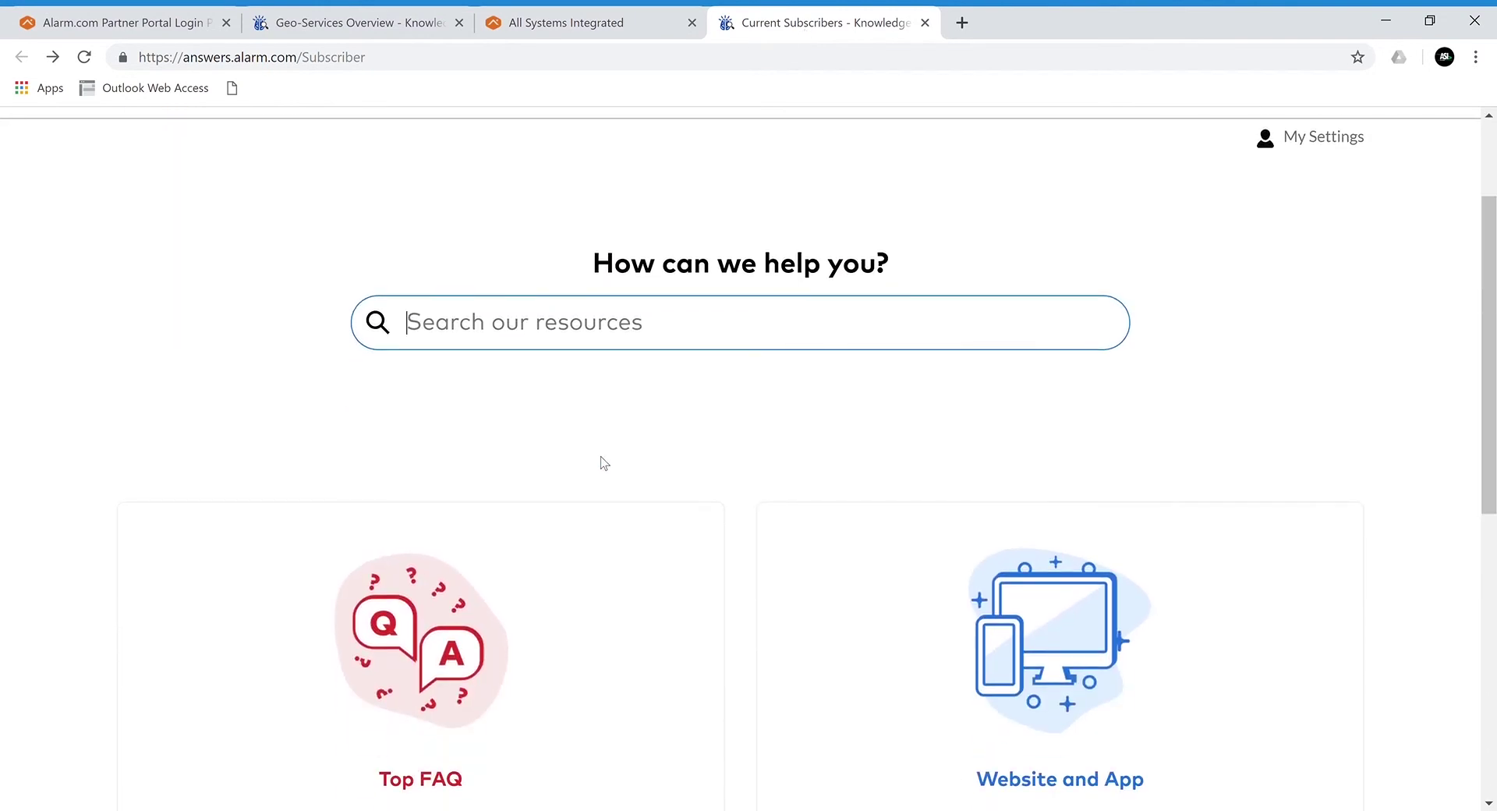
scroll(604, 464, down, 1)
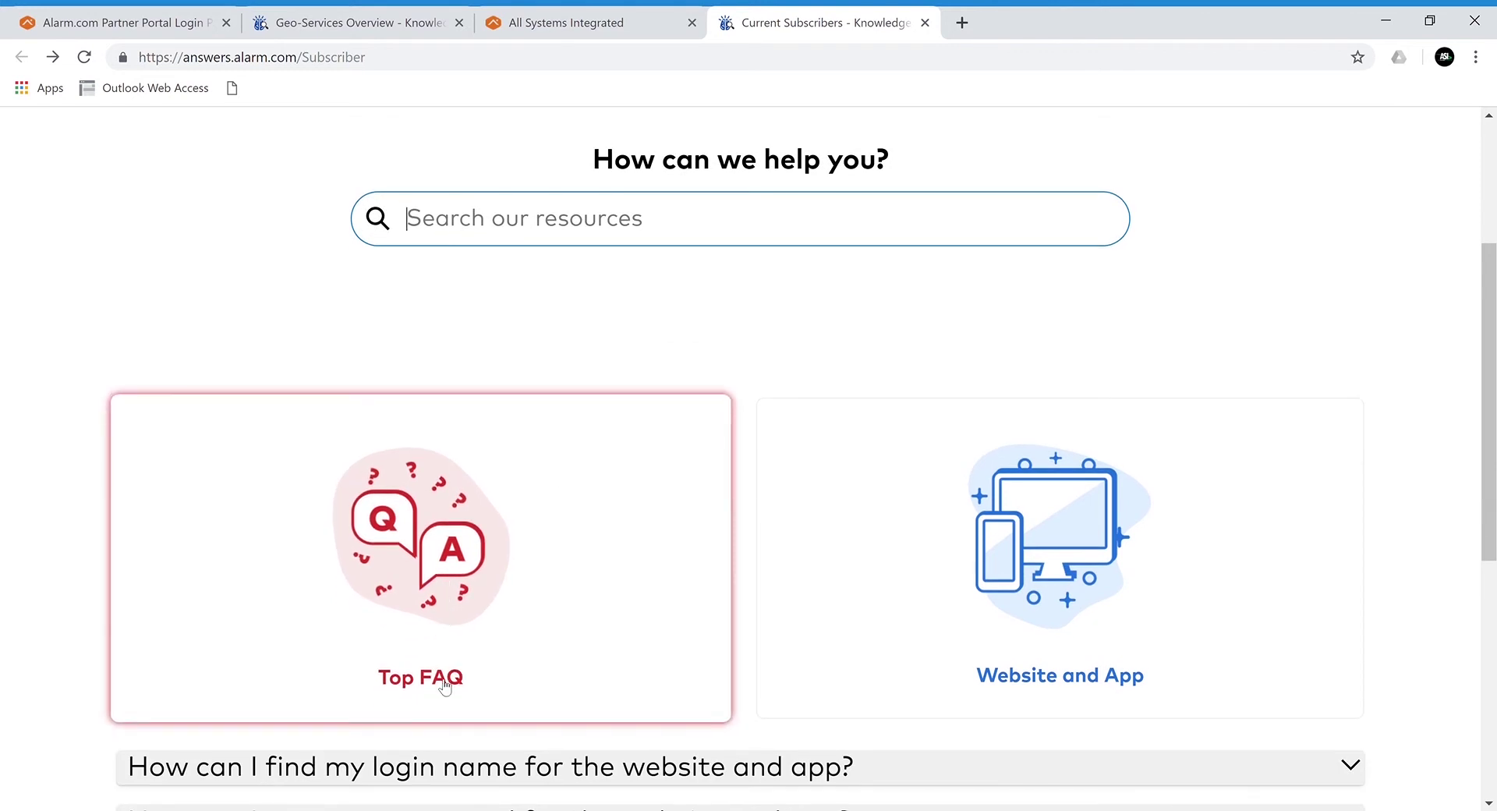
scroll(585, 428, down, 5)
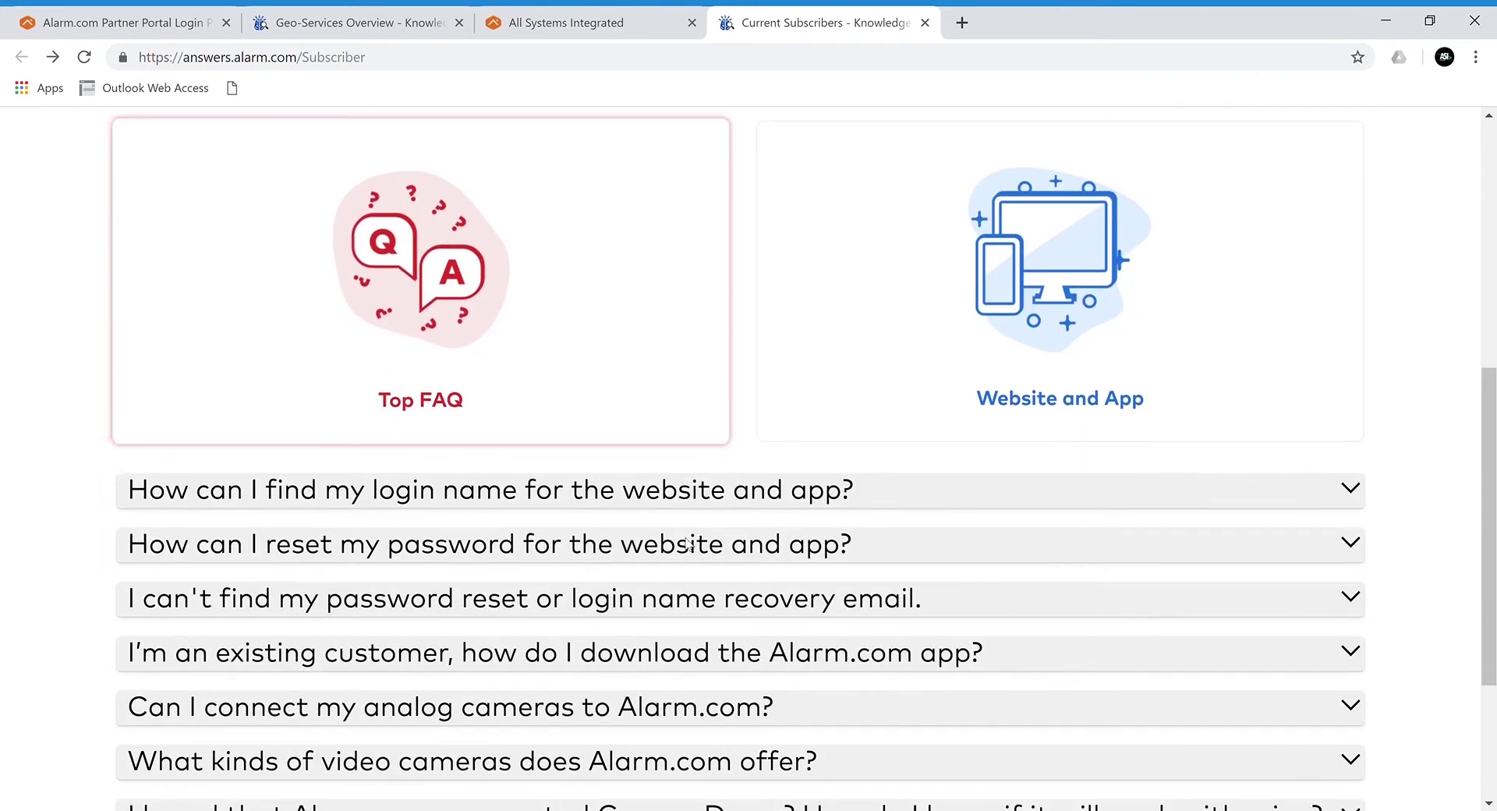
Search the Knowledge Base for "vmd" and look through the resulting help articles
scroll(709, 575, up, 6)
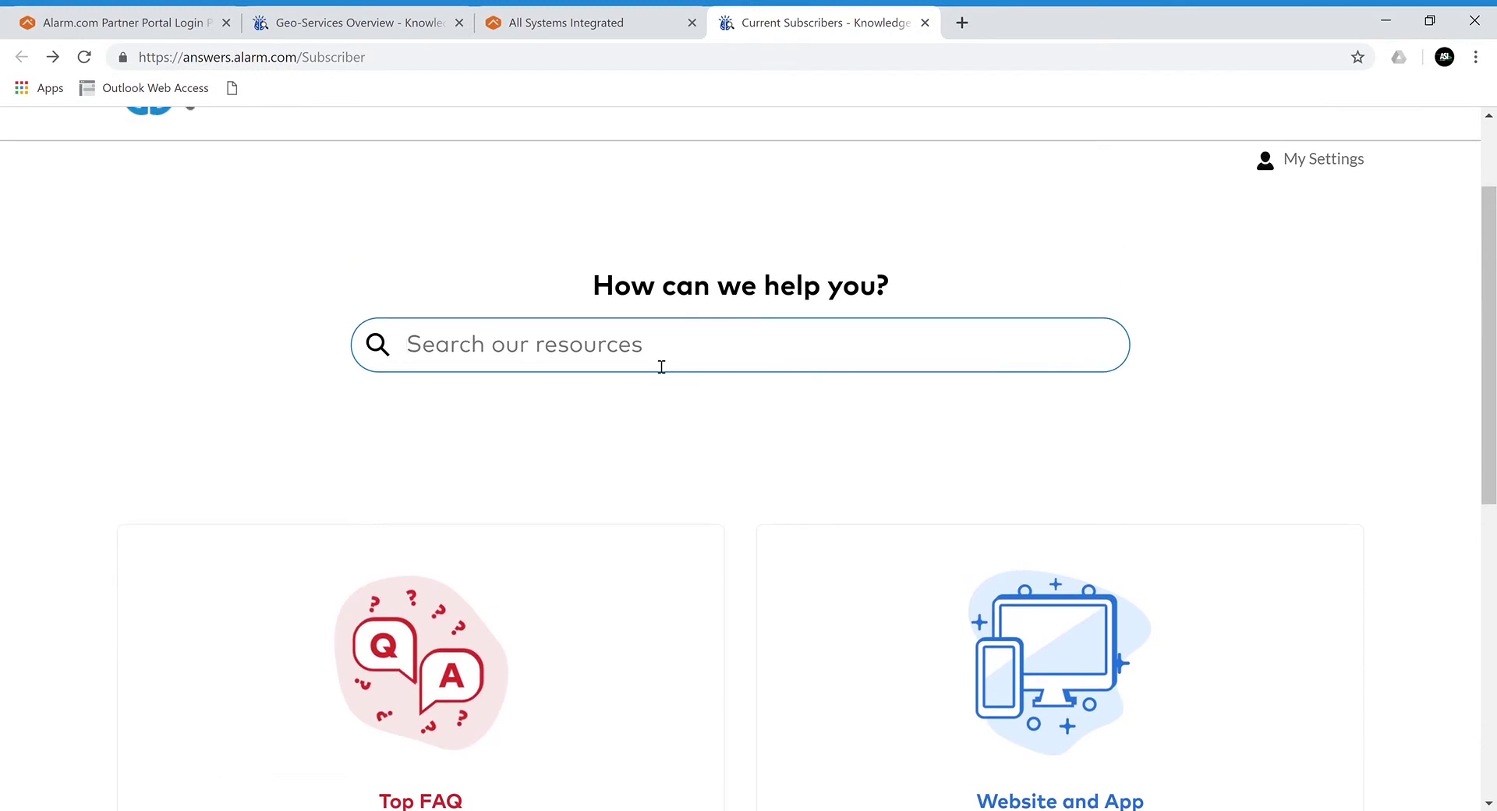
text(vmd)
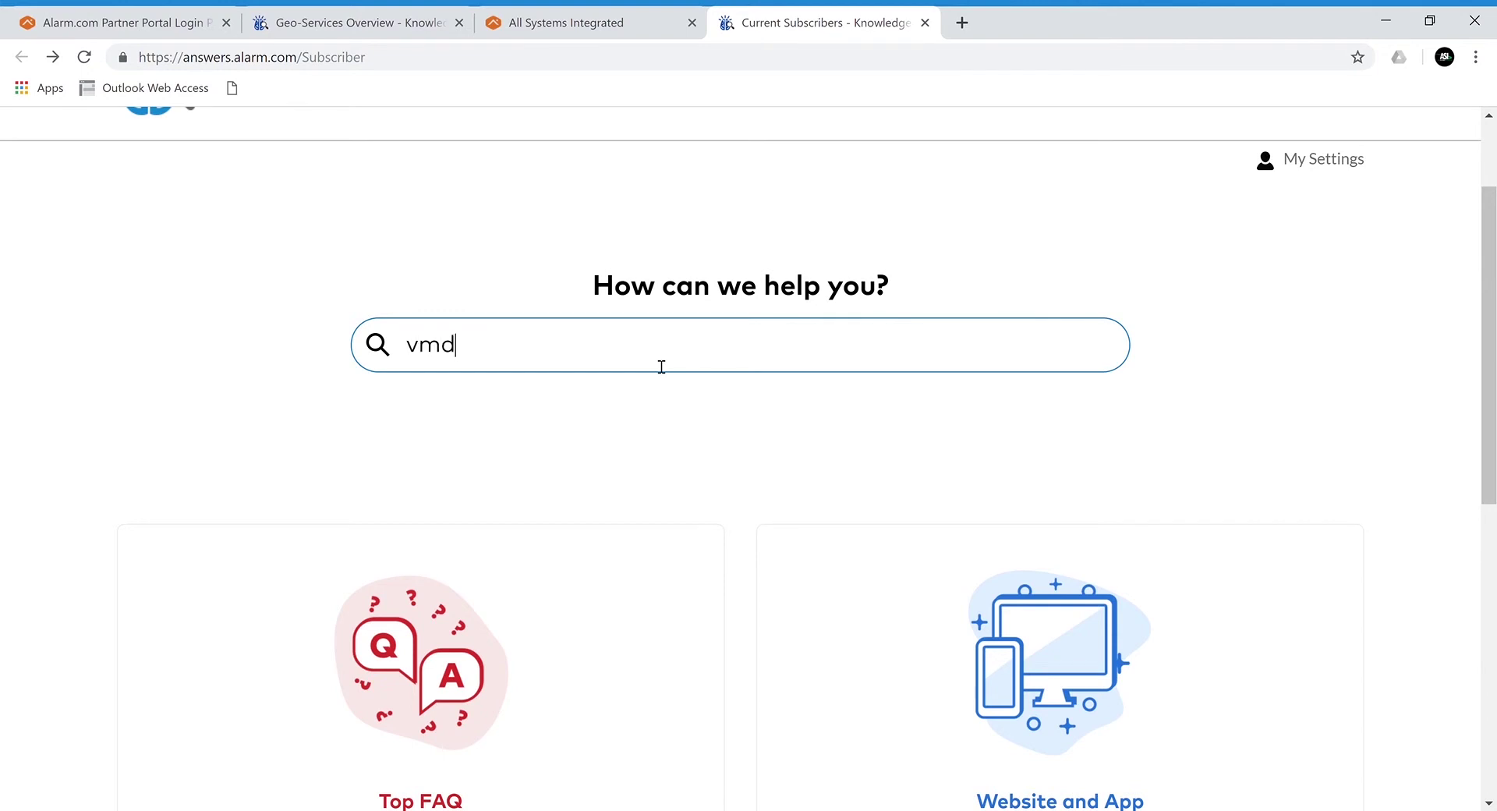
key(Return)
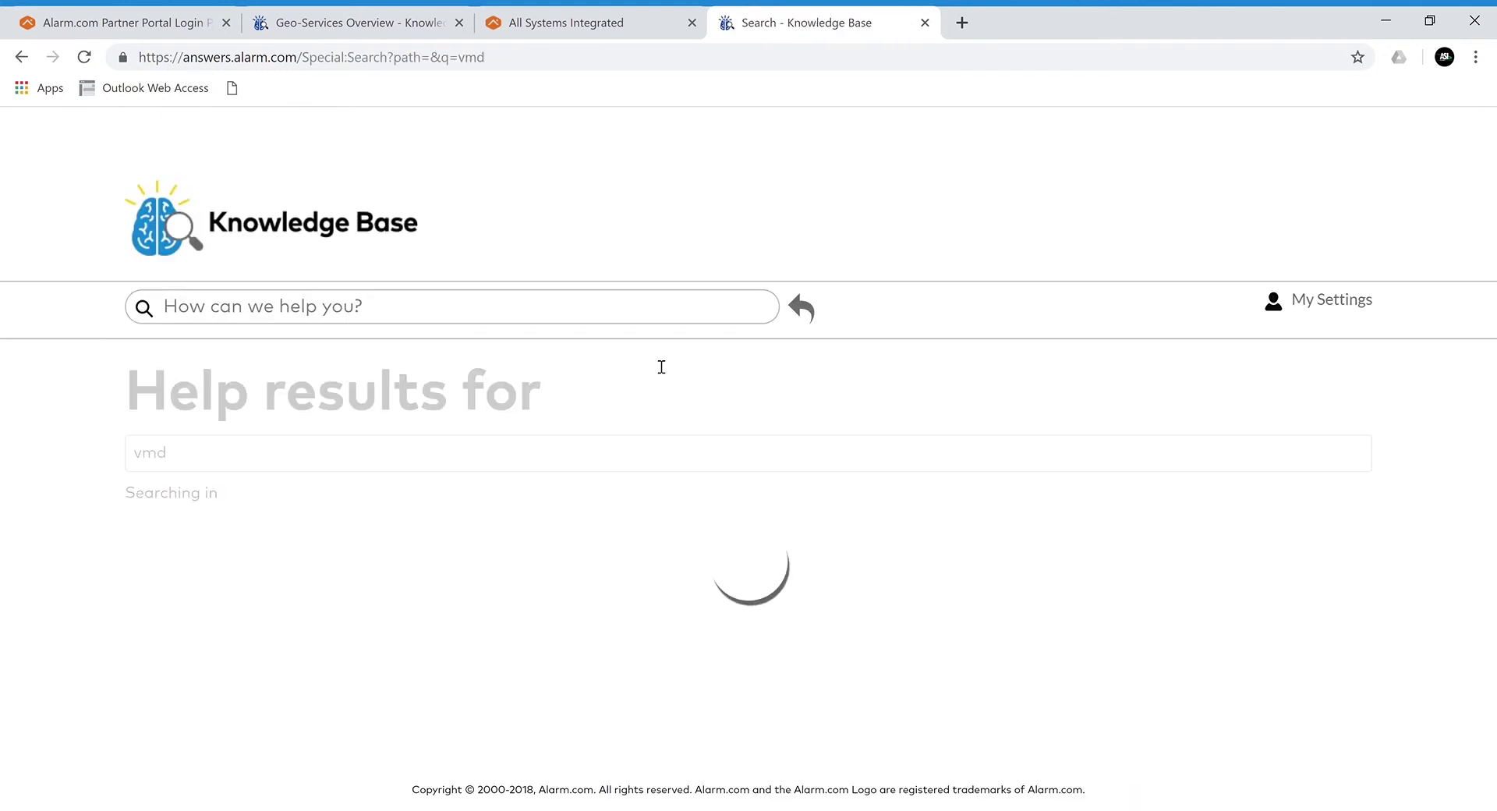
scroll(554, 514, down, 3)
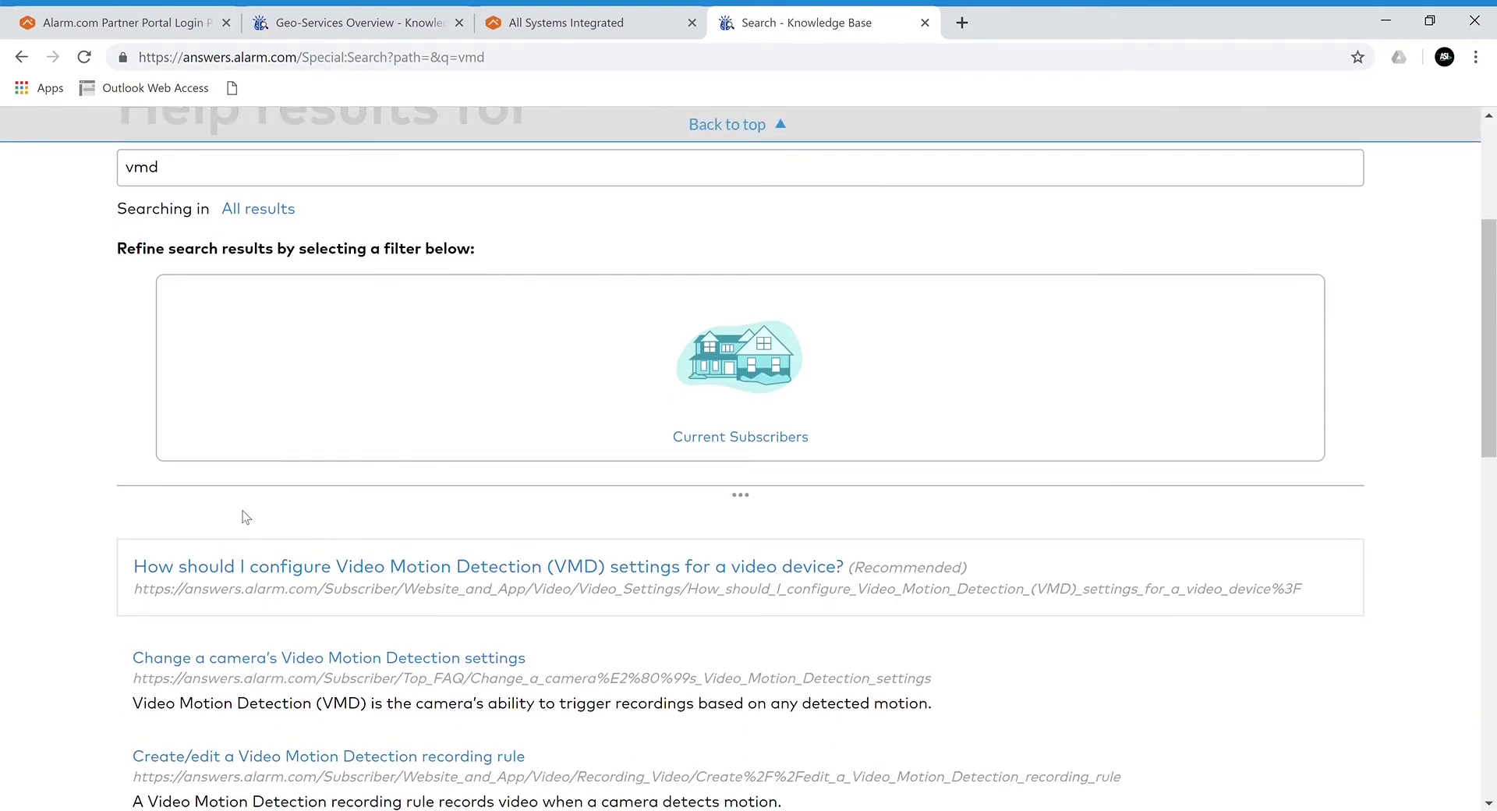
scroll(680, 675, down, 1)
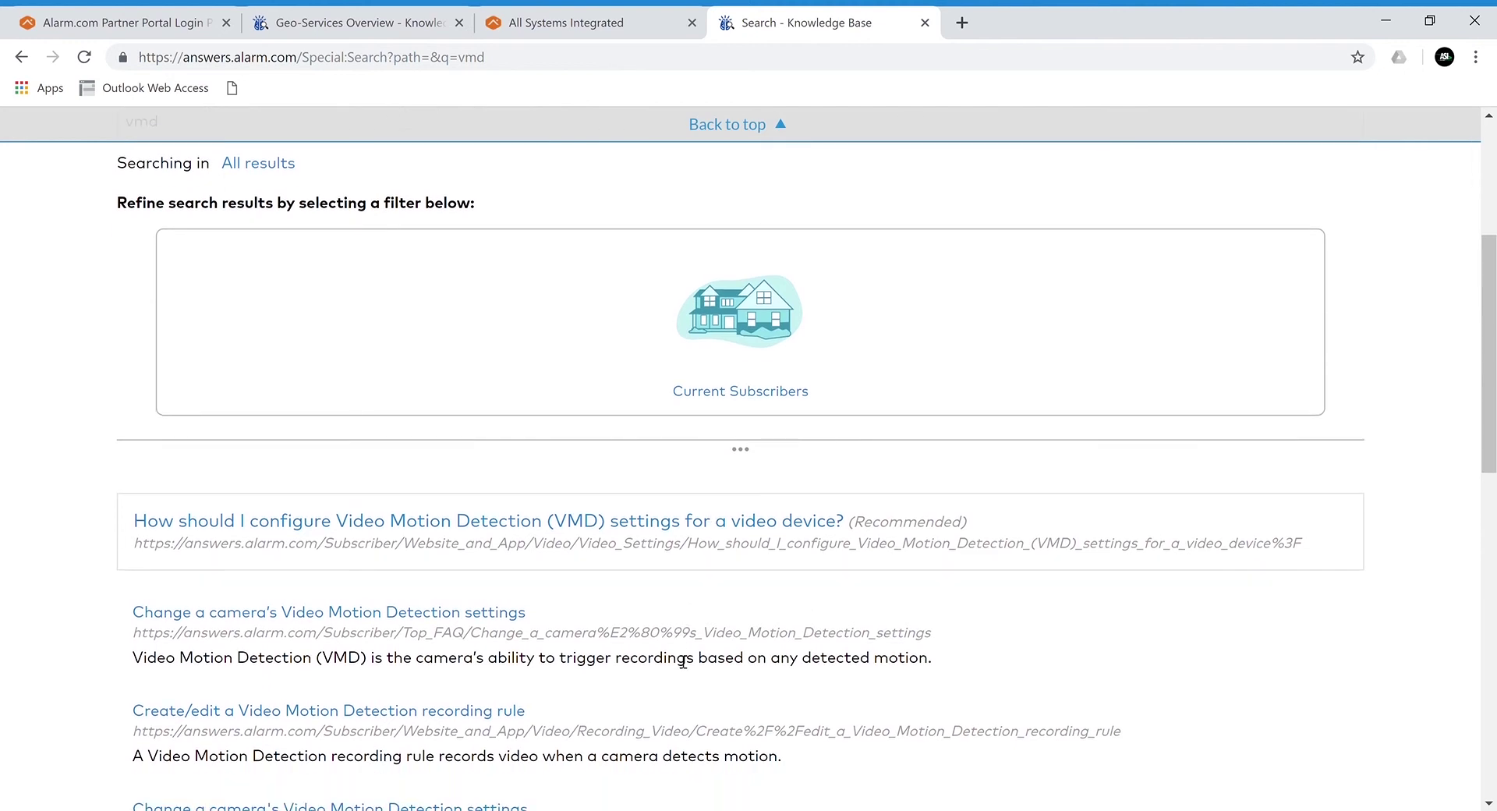